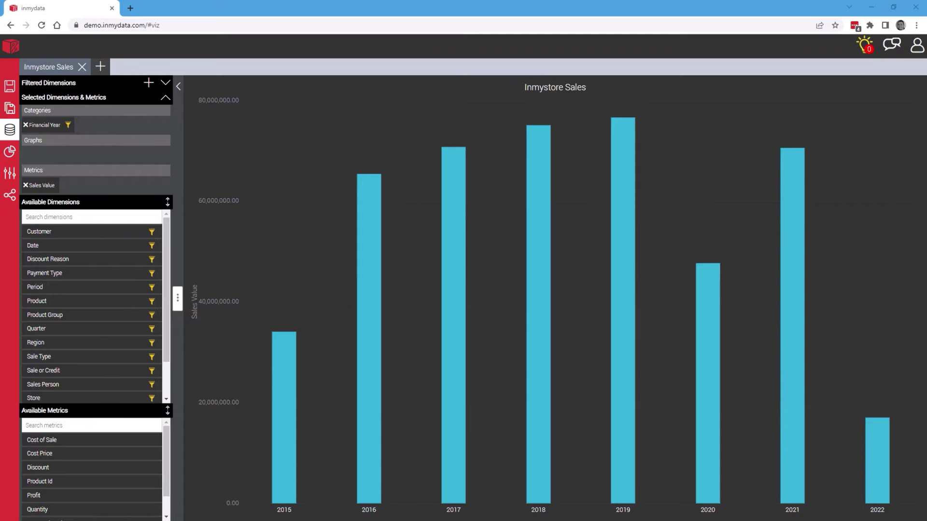
Step: Open the Inmystore Sales subject for editing from the administrator settings and select its Sales Value metric
left_click(921, 47)
left_click(868, 107)
left_click(110, 159)
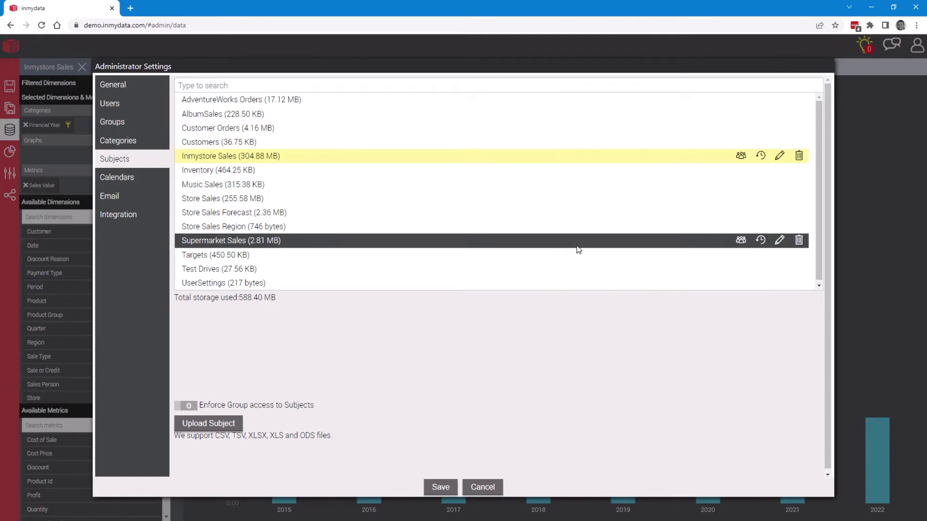
left_click(780, 155)
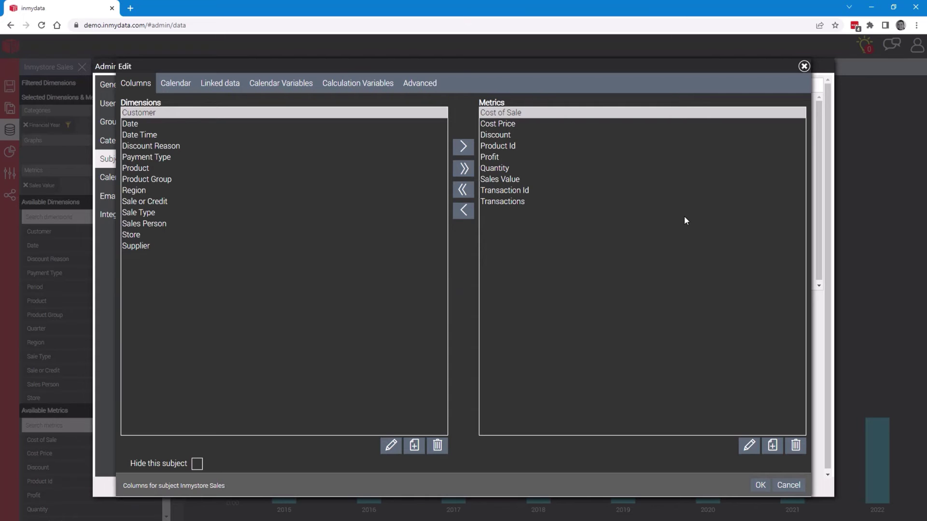
left_click(499, 180)
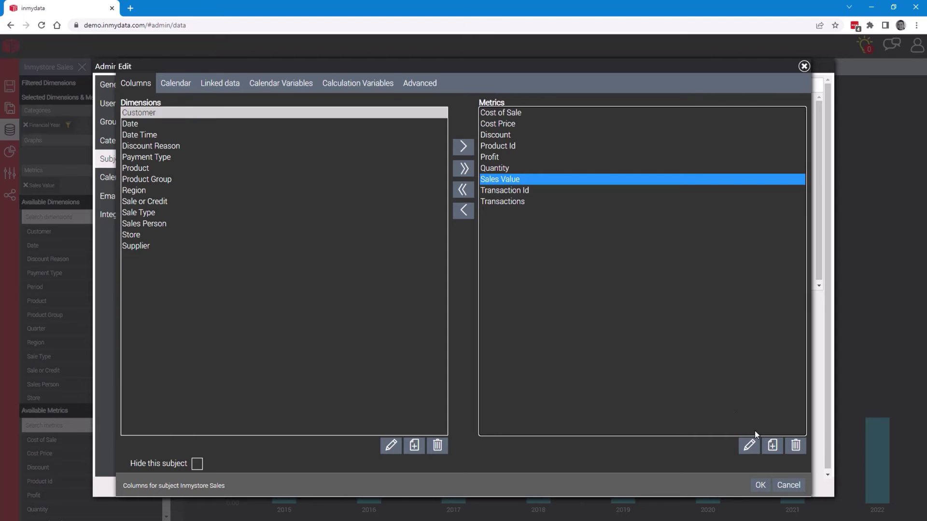
Step: Add a new metric to Inmystore Sales as a new calculated column named "Sales Value TY"
left_click(773, 449)
left_click(407, 110)
left_click(401, 134)
left_click(335, 138)
type("Sale")
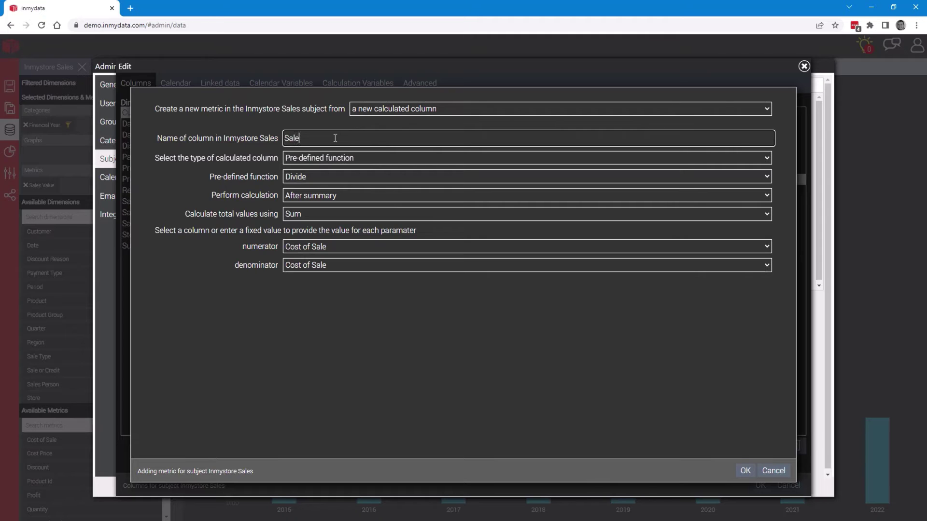
type("s Value TY")
Step: Make Sales Value TY a summary calculation based on the Sales Value column
left_click(330, 158)
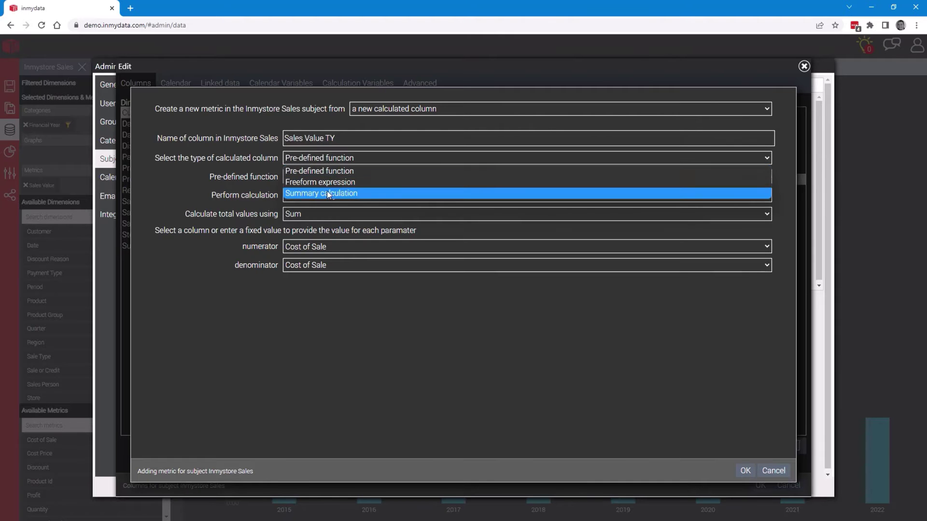
left_click(328, 192)
left_click(332, 175)
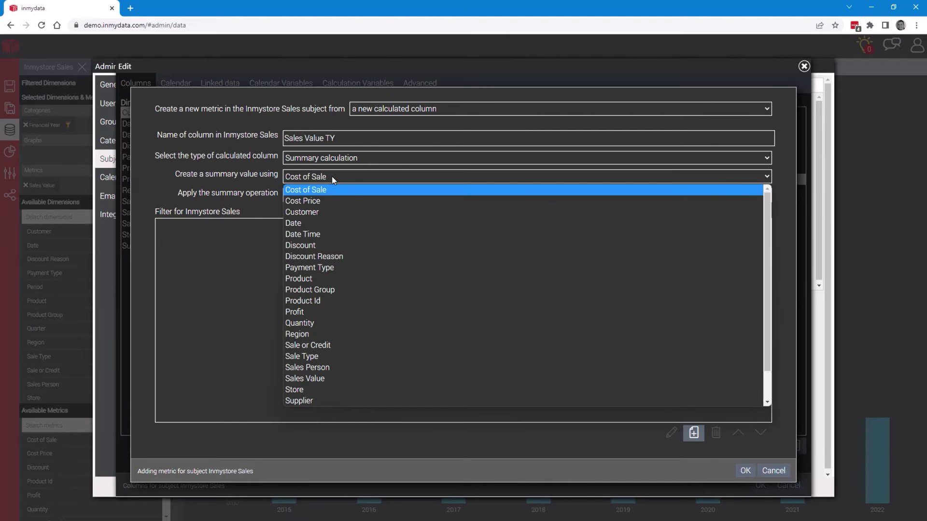
left_click(327, 378)
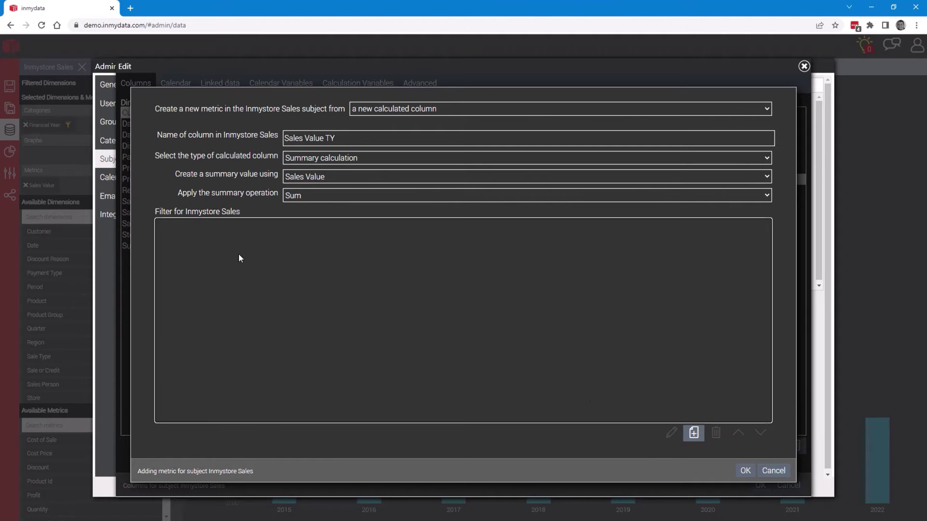
Step: Add a filter to Sales Value TY requiring Date >= the calendar value "The start of this year"
left_click(694, 432)
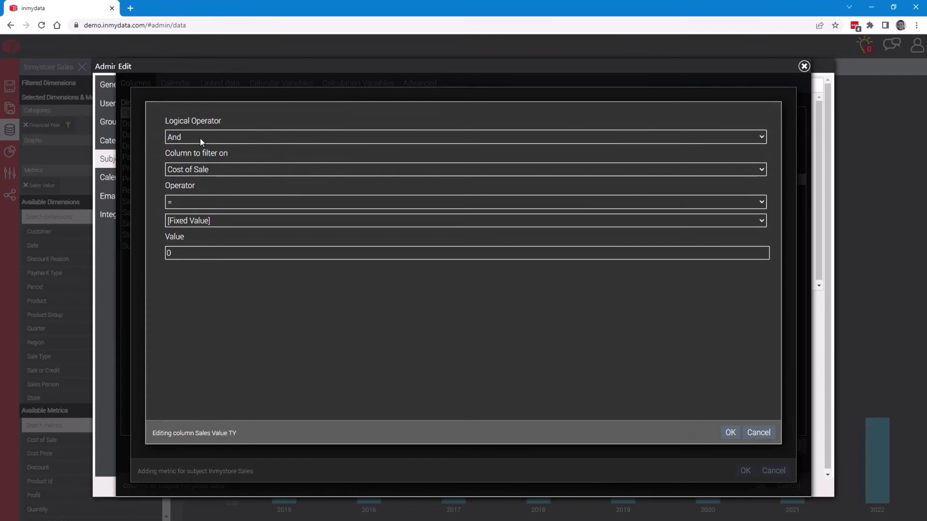
left_click(260, 172)
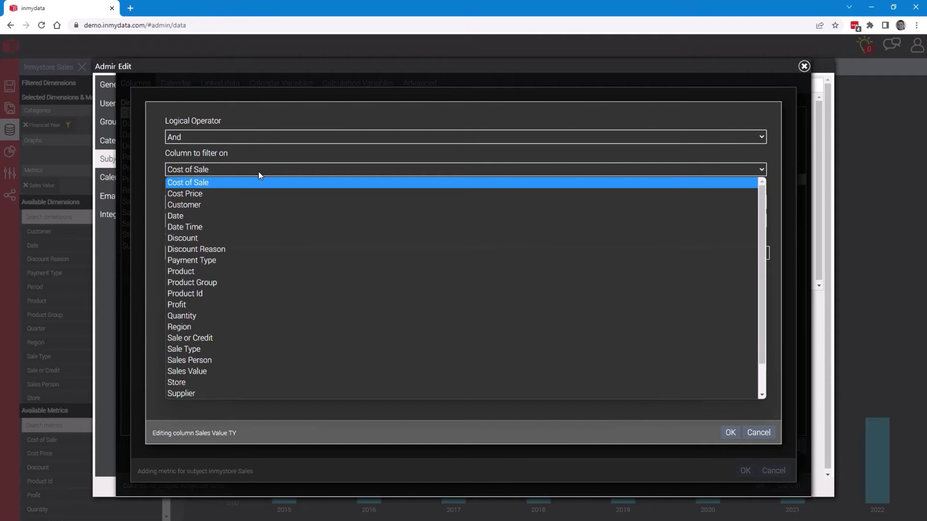
left_click(242, 216)
left_click(250, 202)
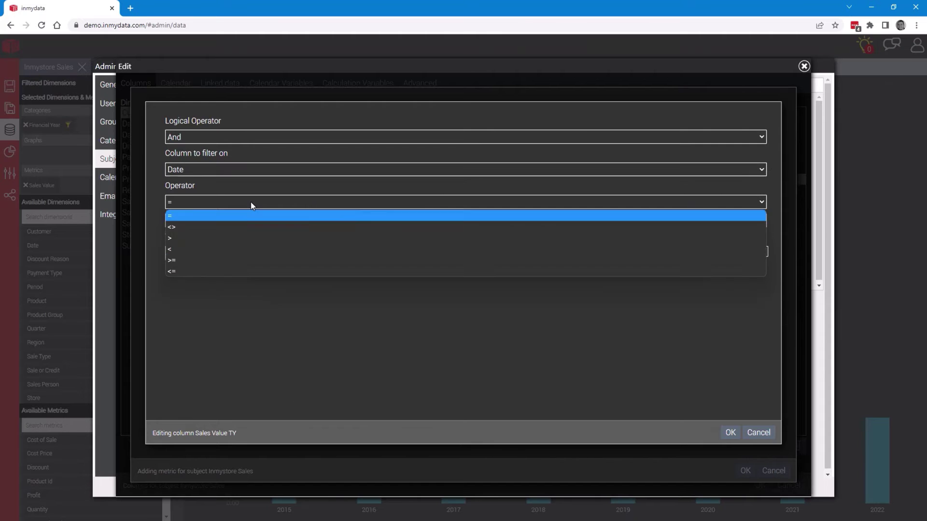
left_click(240, 268)
left_click(385, 253)
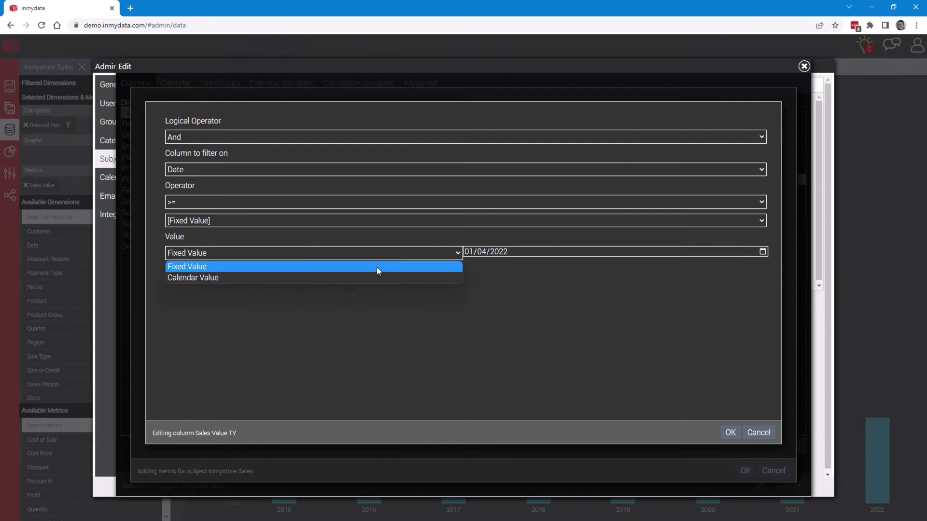
left_click(372, 277)
left_click(486, 254)
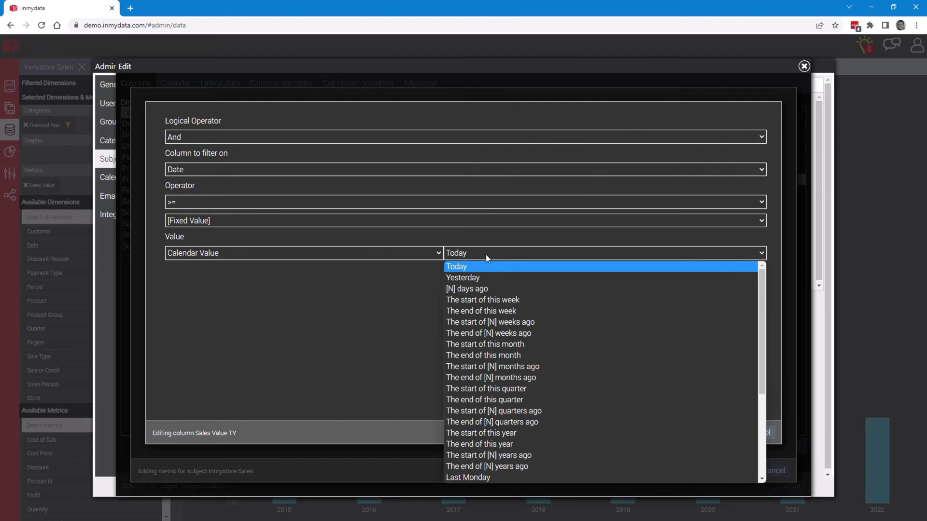
left_click(508, 433)
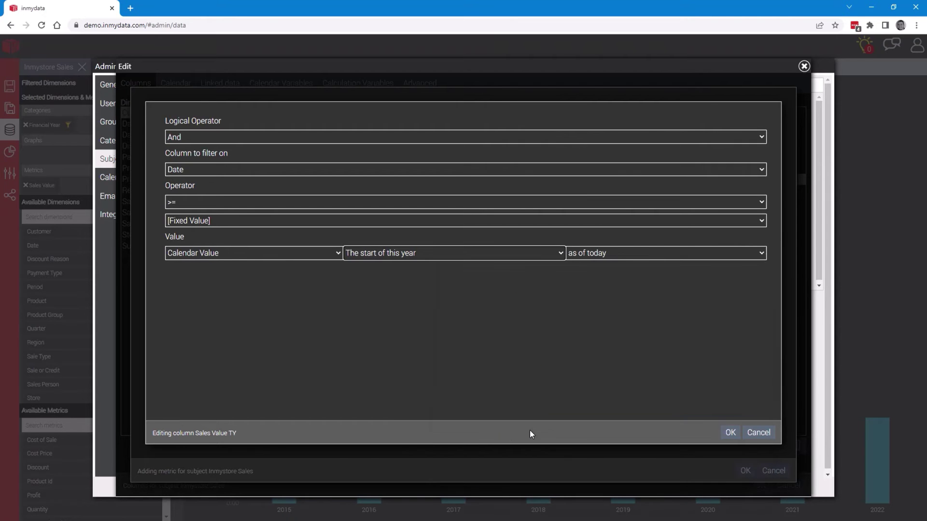
left_click(729, 435)
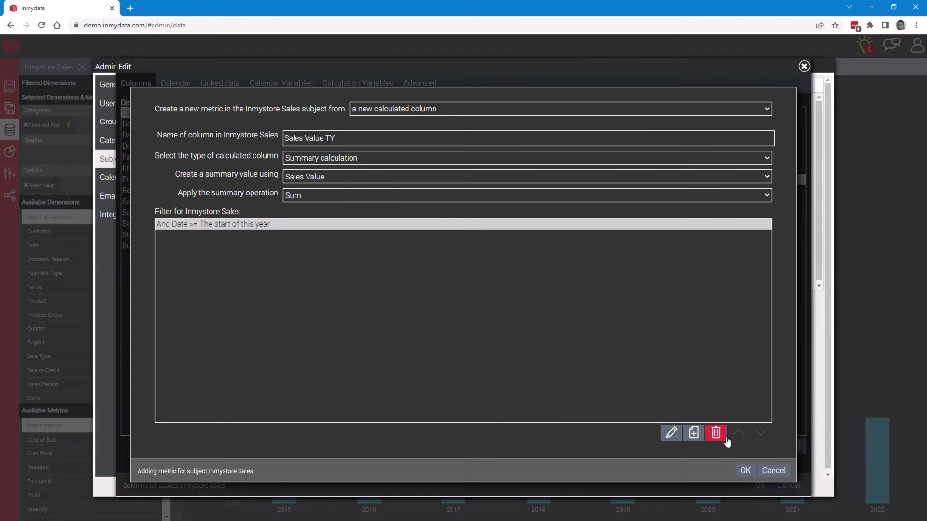
Step: Add a second filter requiring Date <= the calendar value "The end of this year", and save the Sales Value TY metric
left_click(694, 433)
left_click(230, 169)
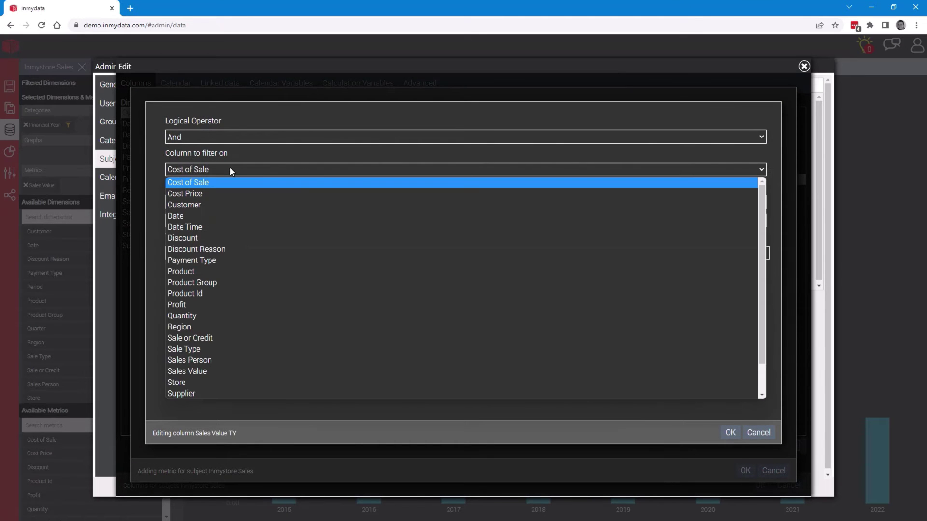
left_click(221, 215)
left_click(241, 202)
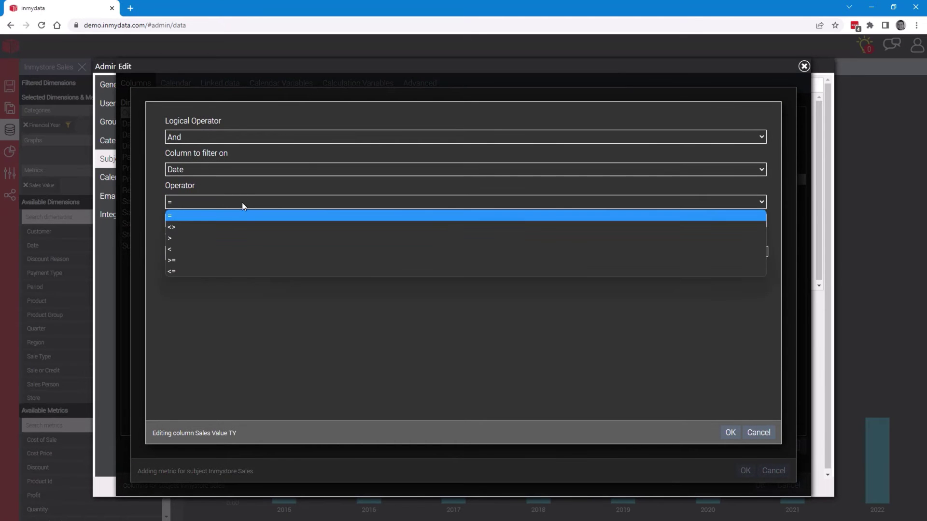
left_click(228, 269)
left_click(251, 255)
left_click(246, 277)
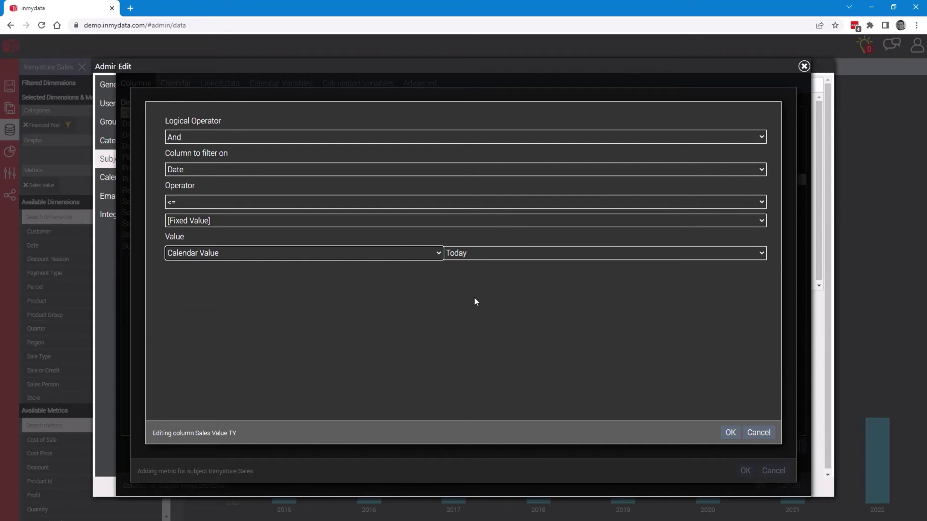
left_click(478, 253)
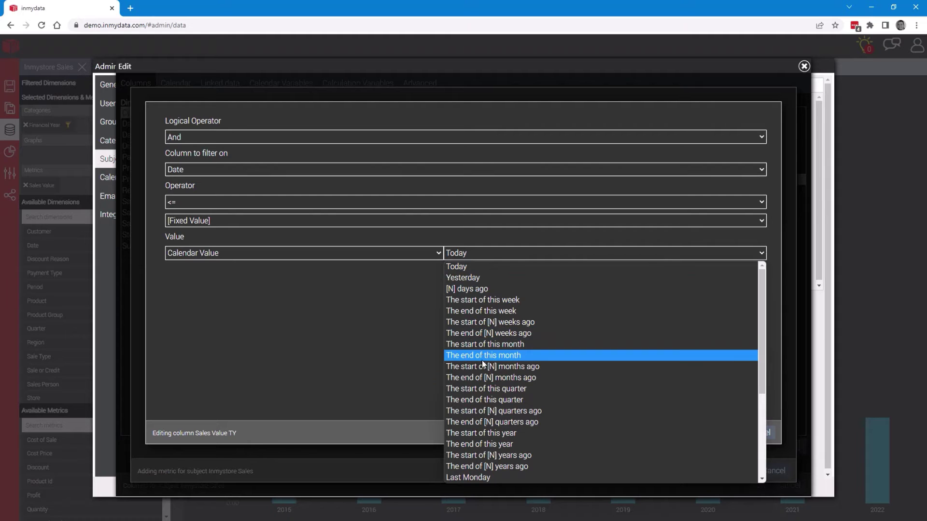
left_click(485, 444)
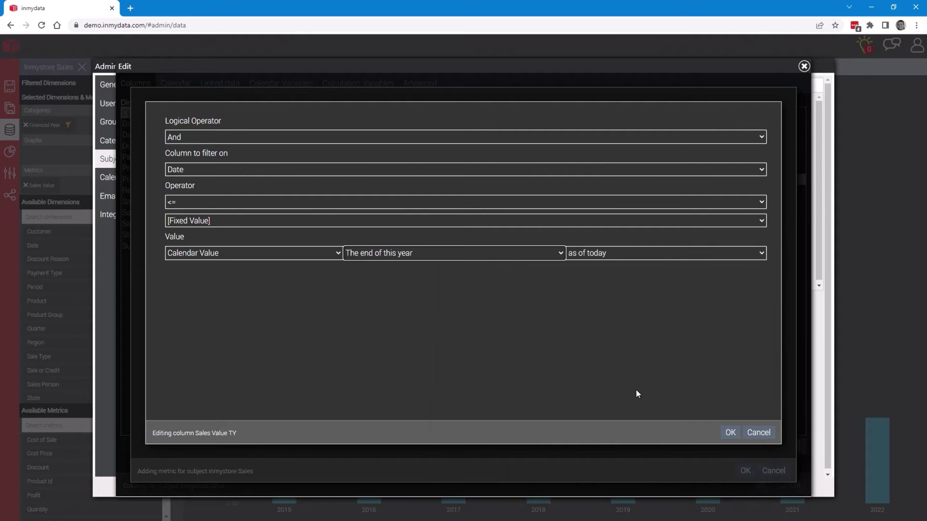
left_click(729, 433)
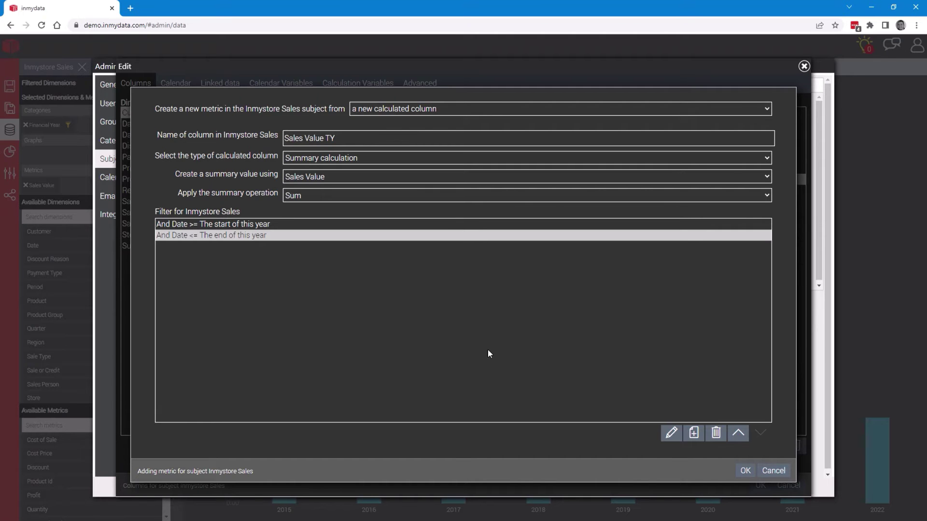
left_click(744, 471)
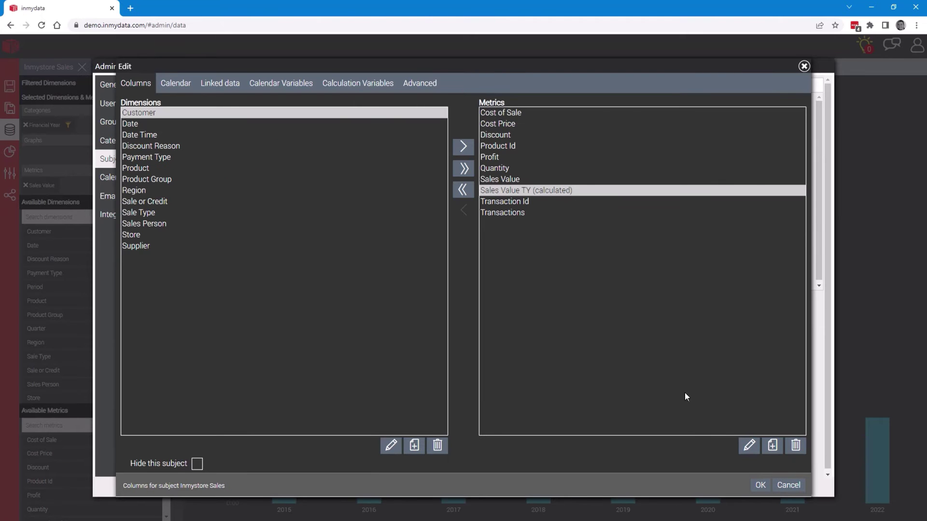
Step: Add another metric to Inmystore Sales as a new calculated column named "Sales Value LY"
left_click(772, 445)
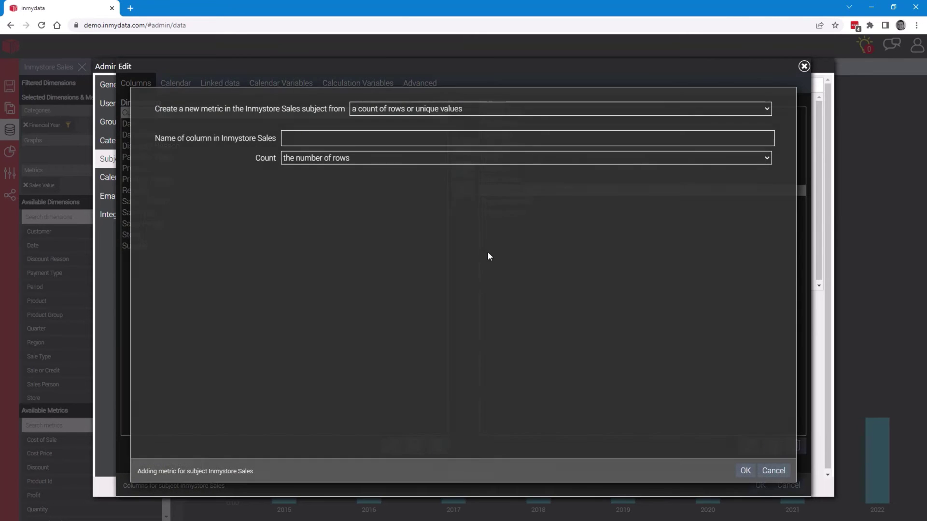
left_click(376, 108)
left_click(383, 130)
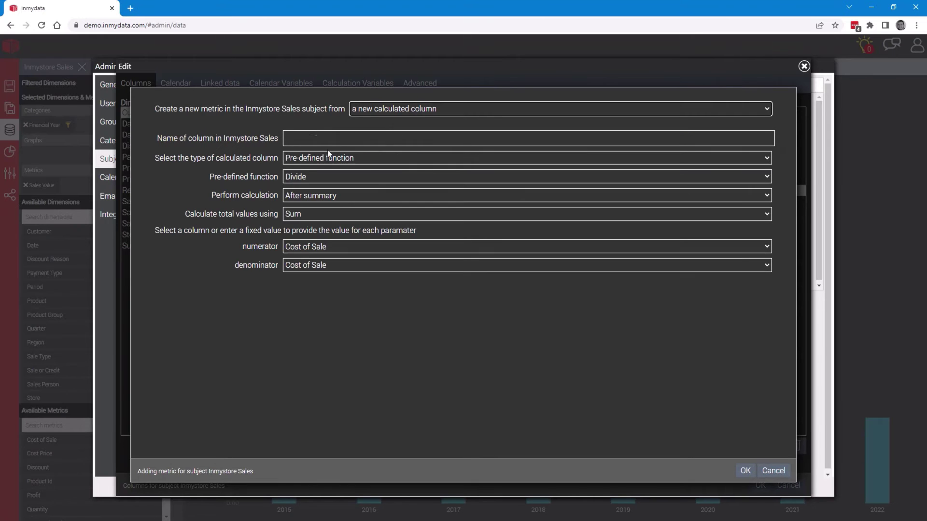
left_click(322, 137)
type("Sles")
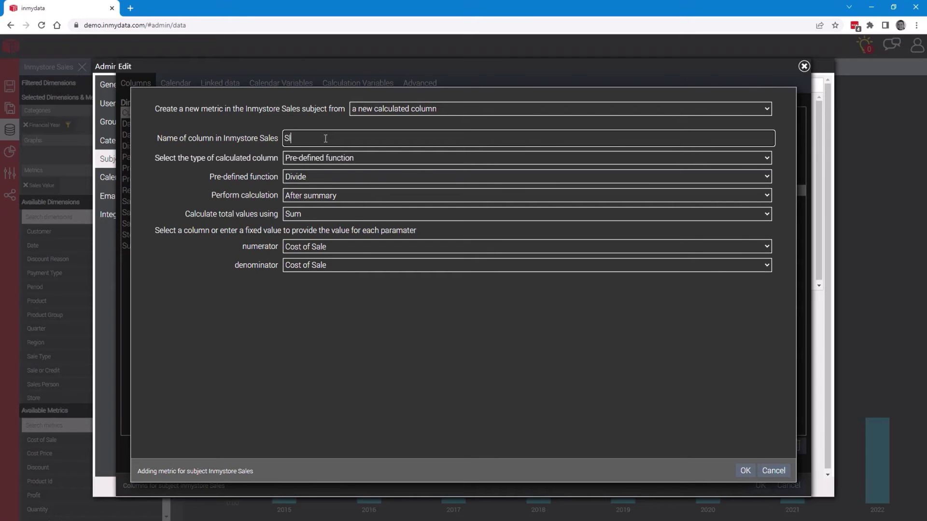
key("BackSpace")
key("BackSpace")
key("BackSpace")
type("ales Value ")
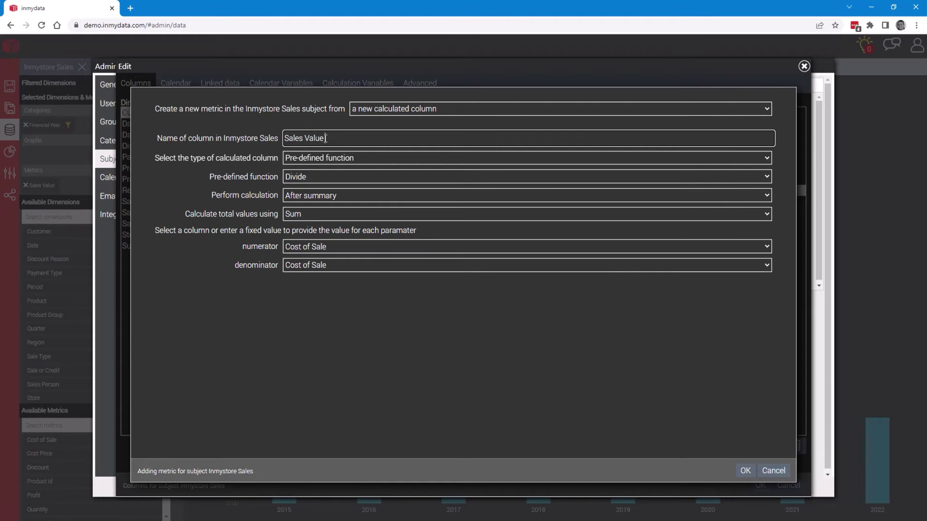
type("LY")
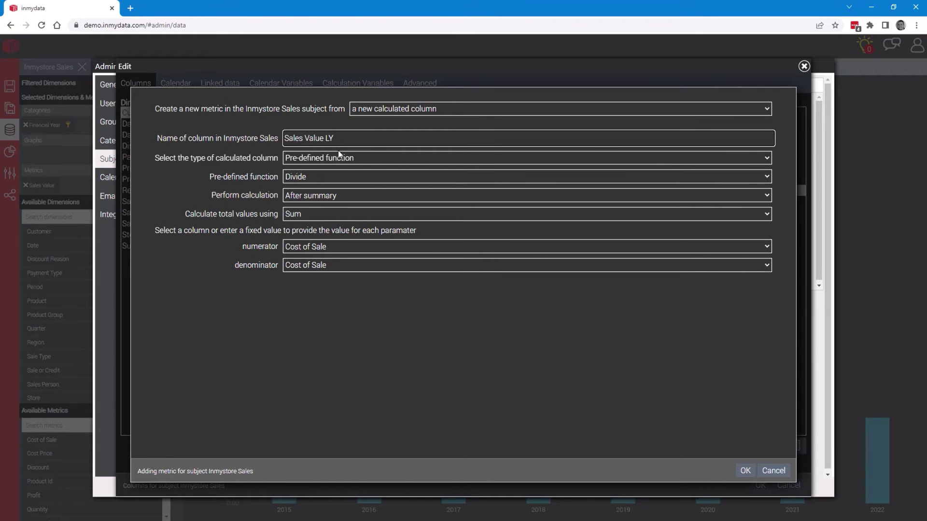
Step: Make Sales Value LY a summary calculation based on the Sales Value column
left_click(340, 158)
left_click(336, 196)
left_click(326, 178)
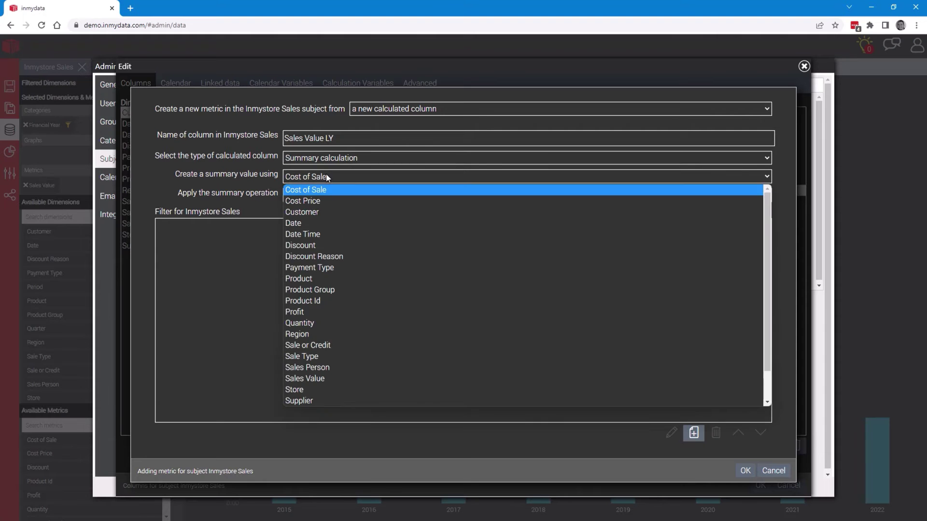
left_click(333, 377)
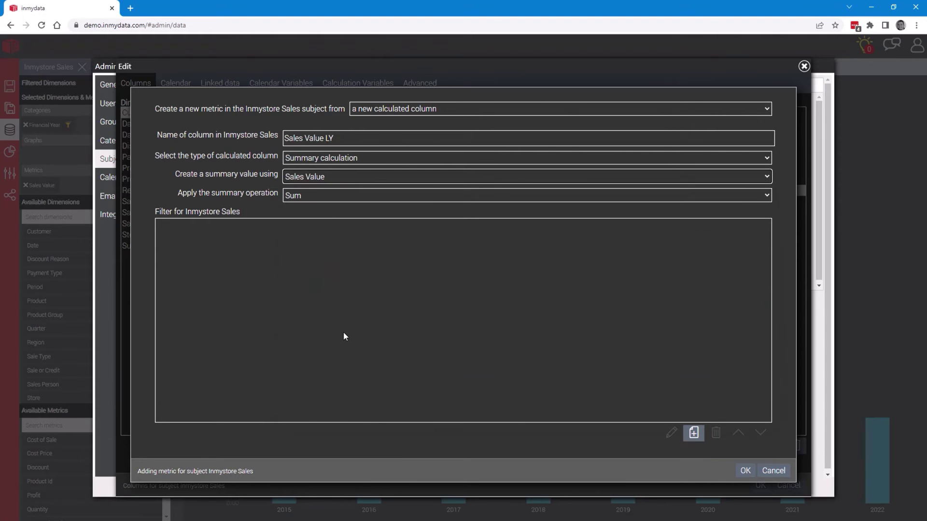
Step: Add a filter to Sales Value LY requiring Date >= the calendar value "The start of this year" as of 1 year ago
left_click(693, 433)
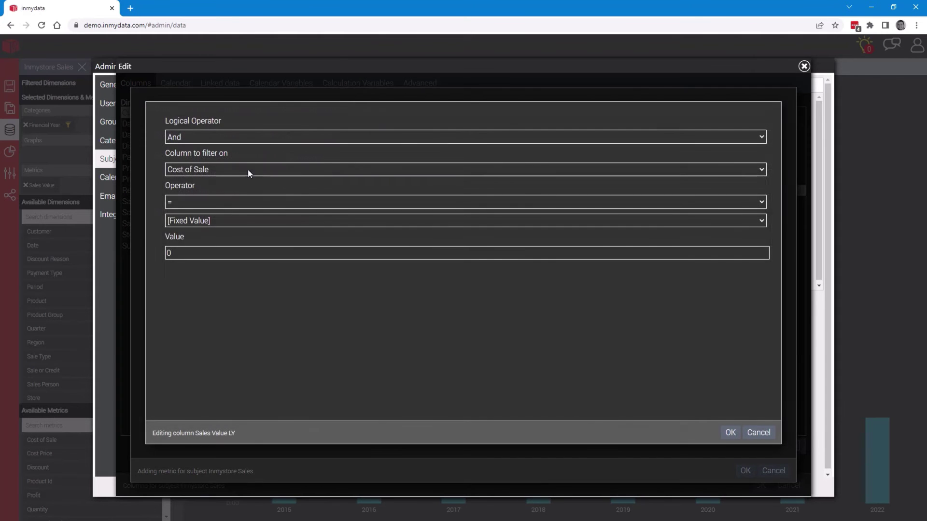
left_click(237, 170)
left_click(275, 216)
left_click(386, 253)
left_click(381, 275)
left_click(473, 254)
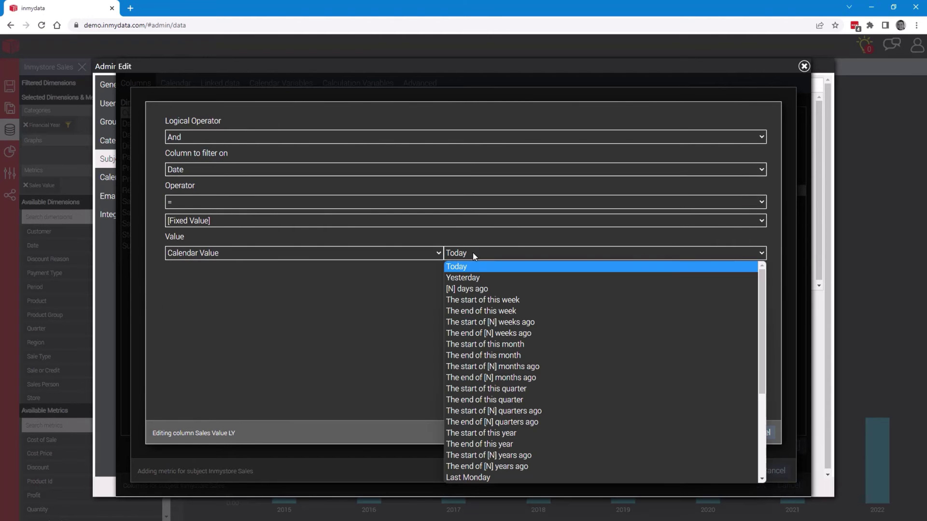
left_click(311, 204)
left_click(345, 259)
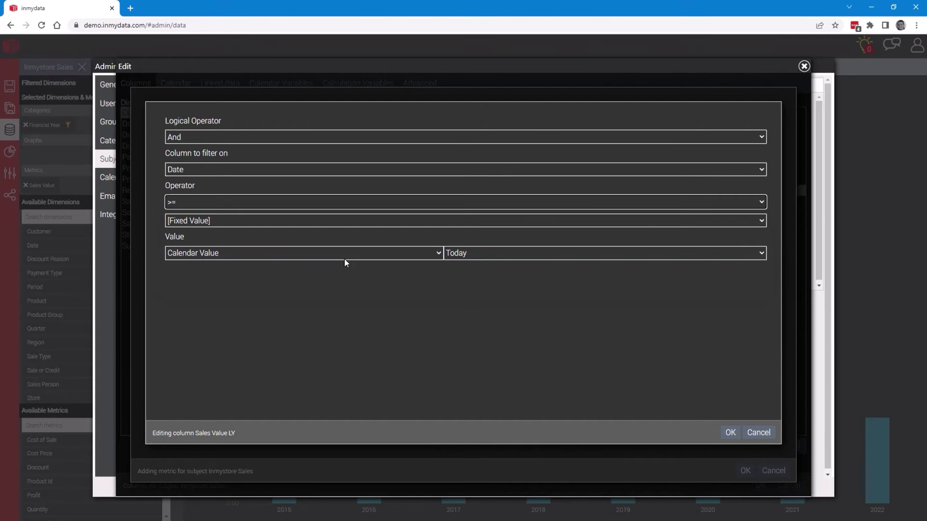
left_click(460, 258)
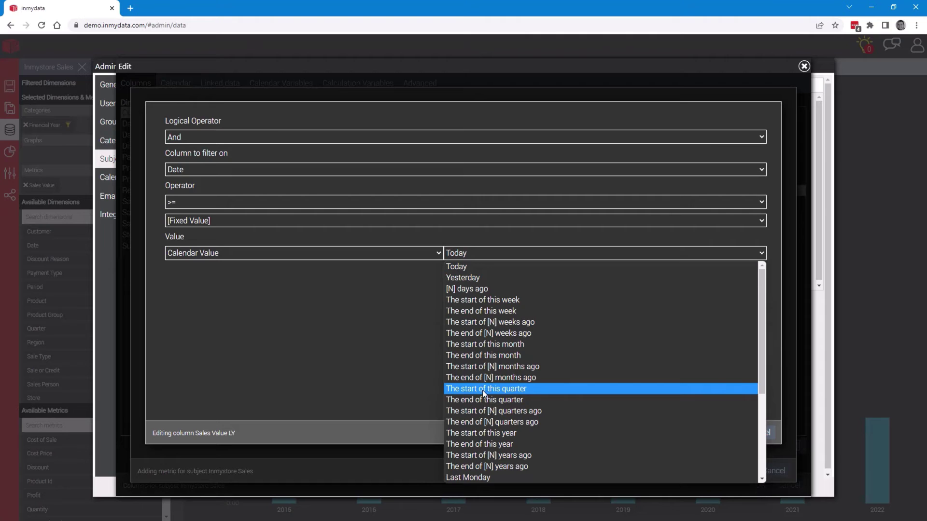
left_click(488, 434)
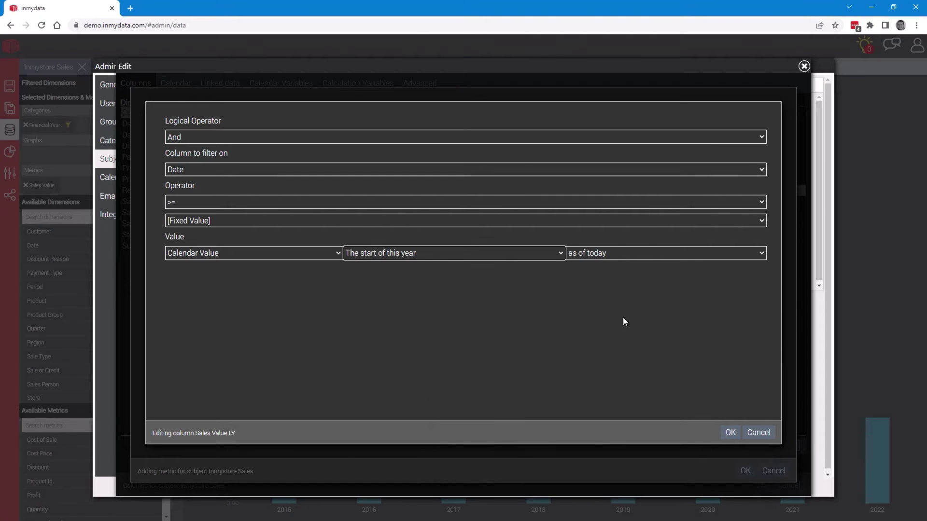
left_click(624, 253)
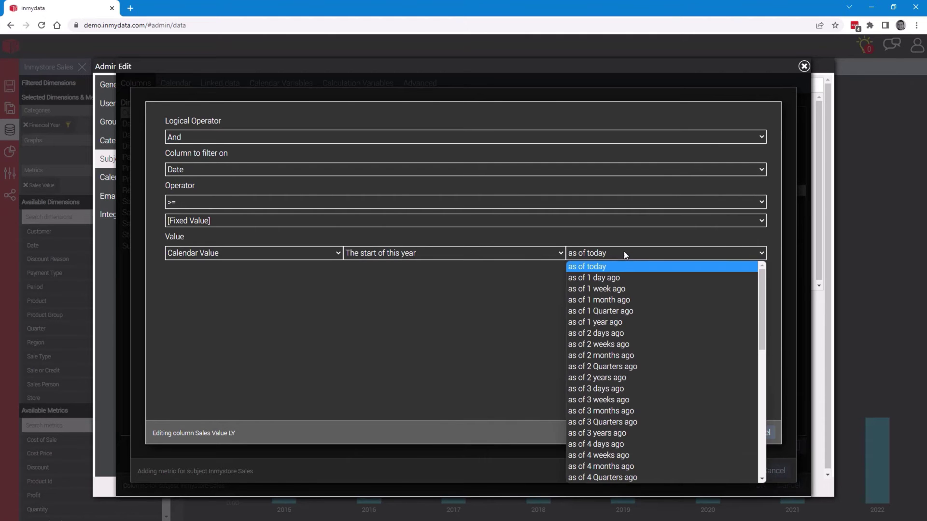
left_click(717, 322)
left_click(730, 433)
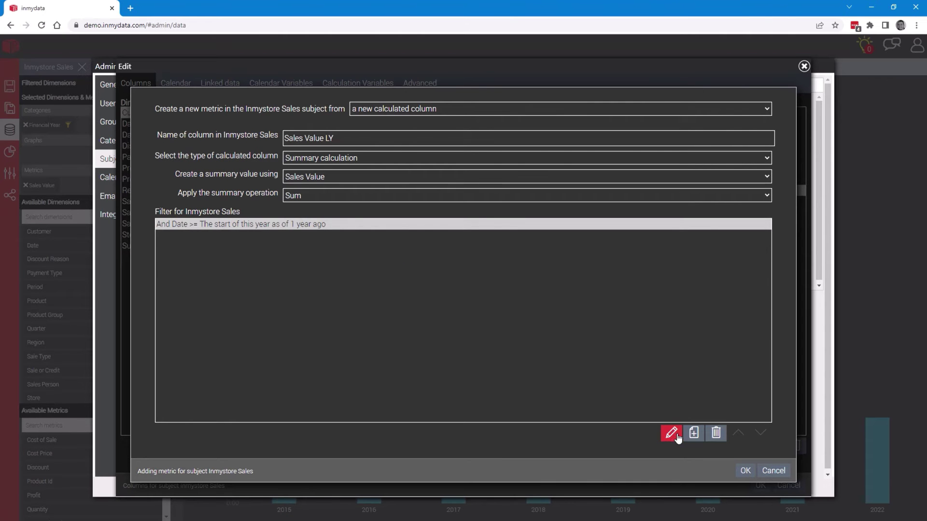
Step: Add a second filter to Sales Value LY requiring Date <= the calendar value "The end of this year" as of 1 year ago
left_click(694, 433)
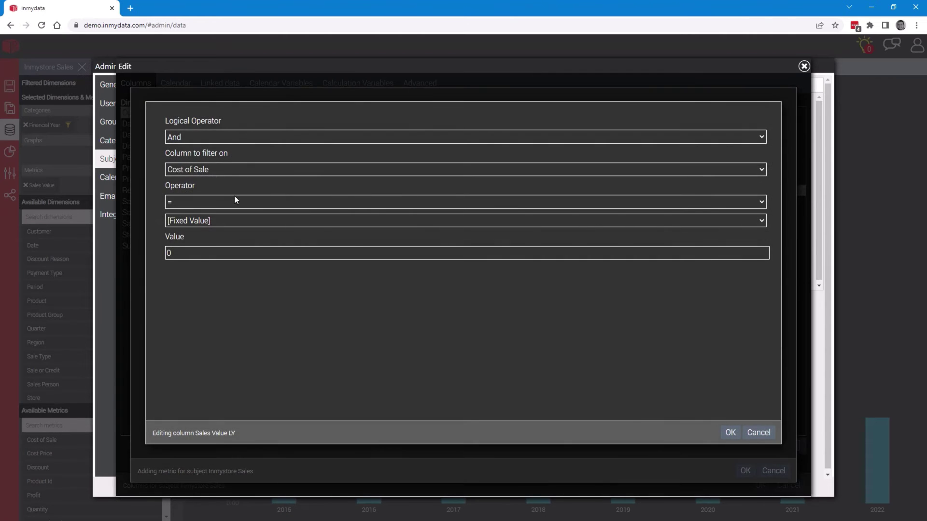
left_click(233, 170)
left_click(230, 215)
left_click(233, 205)
left_click(230, 269)
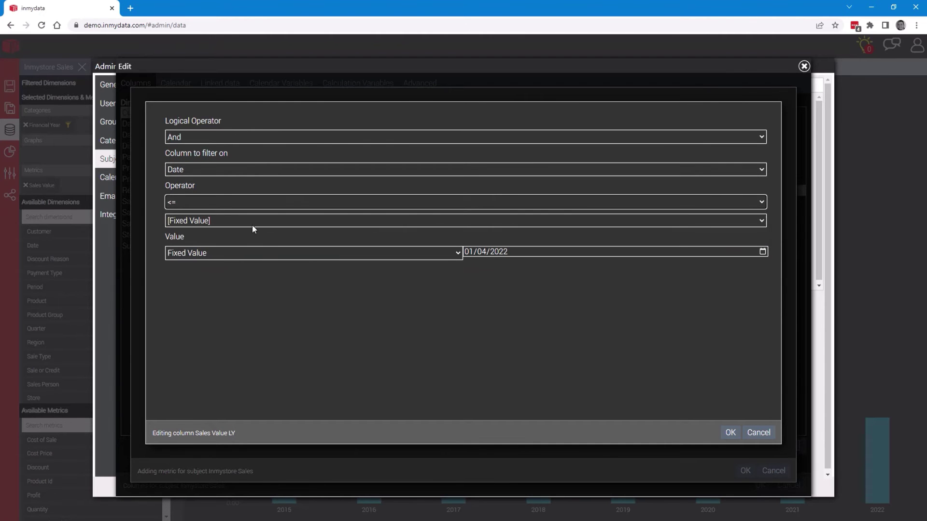
left_click(265, 254)
left_click(266, 273)
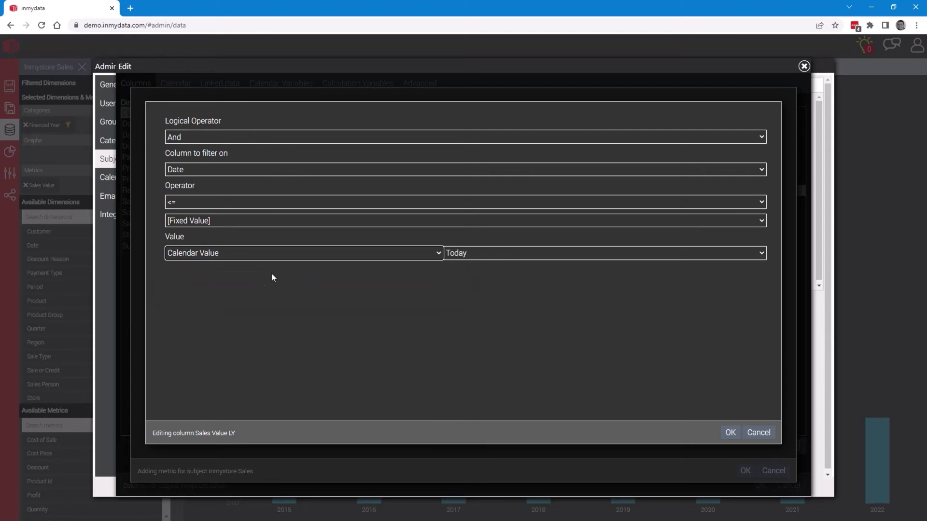
left_click(470, 255)
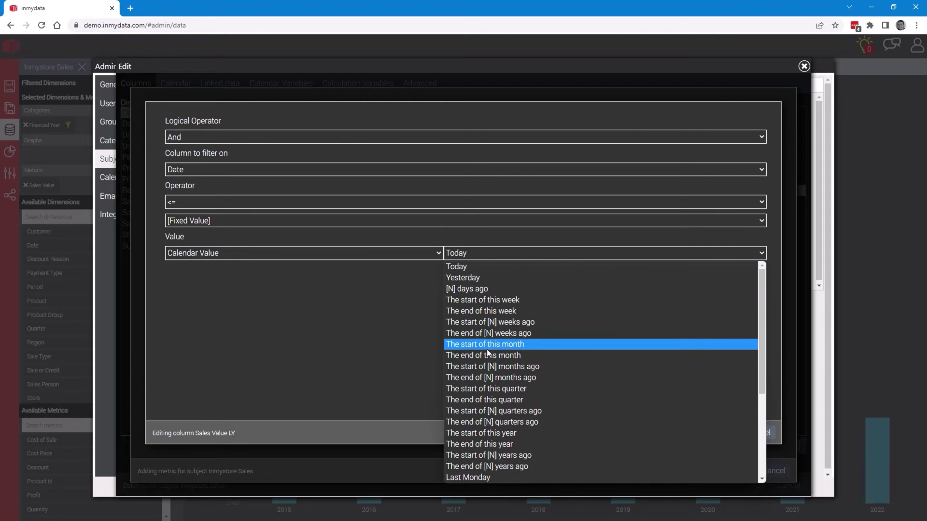
left_click(493, 443)
left_click(616, 256)
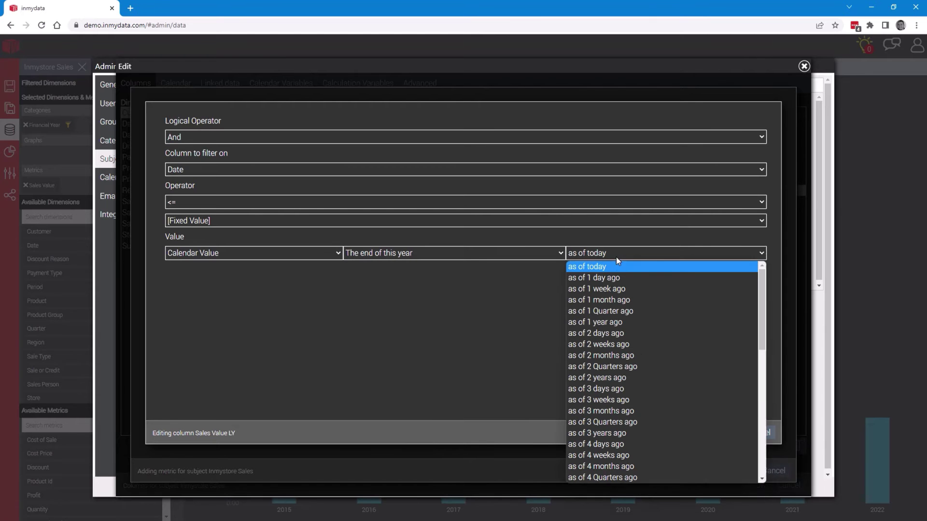
left_click(689, 323)
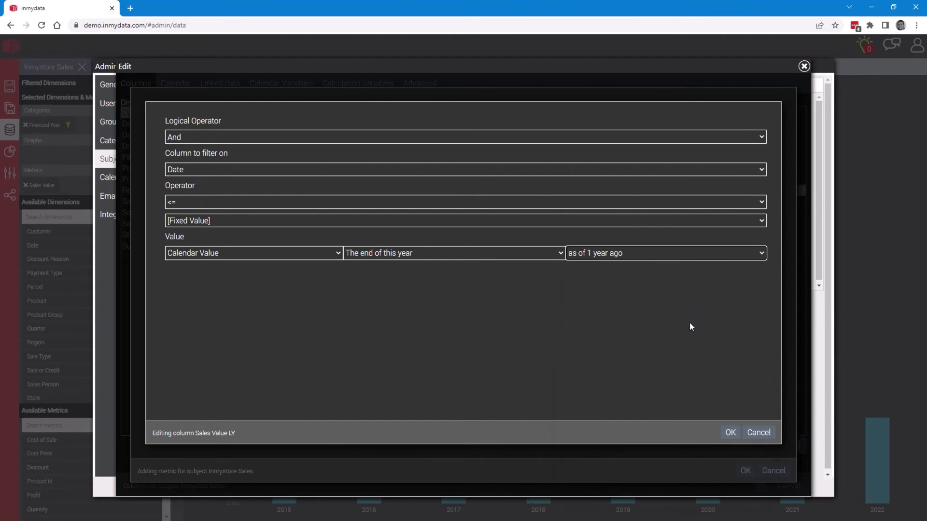
left_click(728, 433)
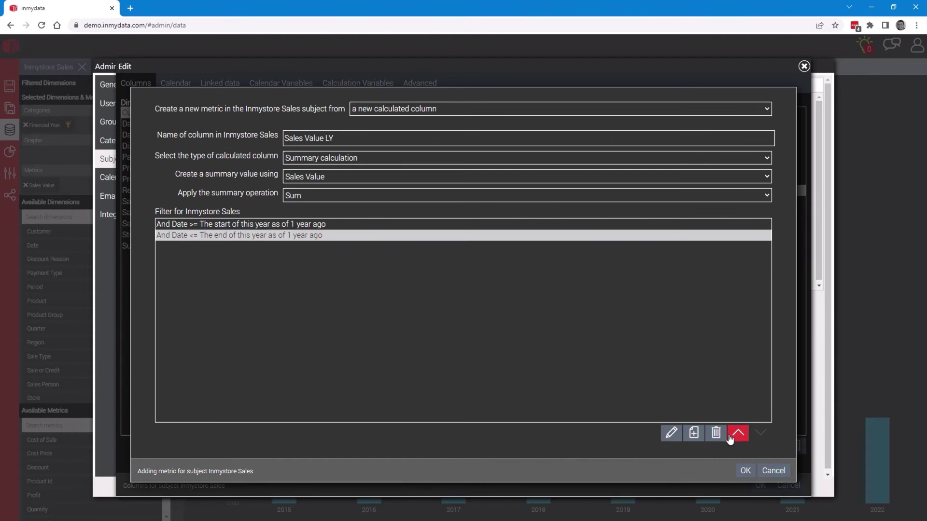
Step: Save the Sales Value LY metric, the Inmystore Sales subject and the administrator settings
left_click(745, 471)
left_click(761, 485)
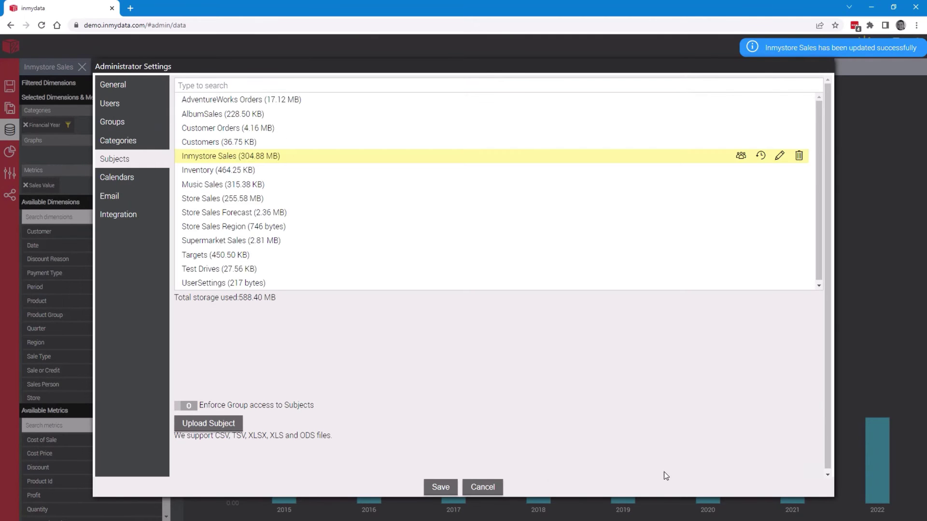
left_click(440, 489)
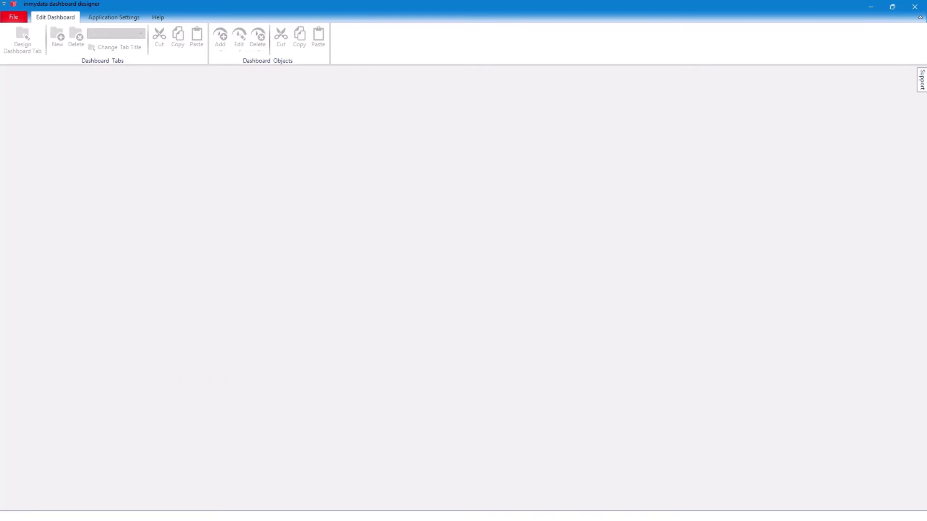
Step: Switch to the inmydata dashboard designer, create a new dashboard and place a bar chart on Dashboard Tab 1
left_click(16, 18)
left_click(43, 40)
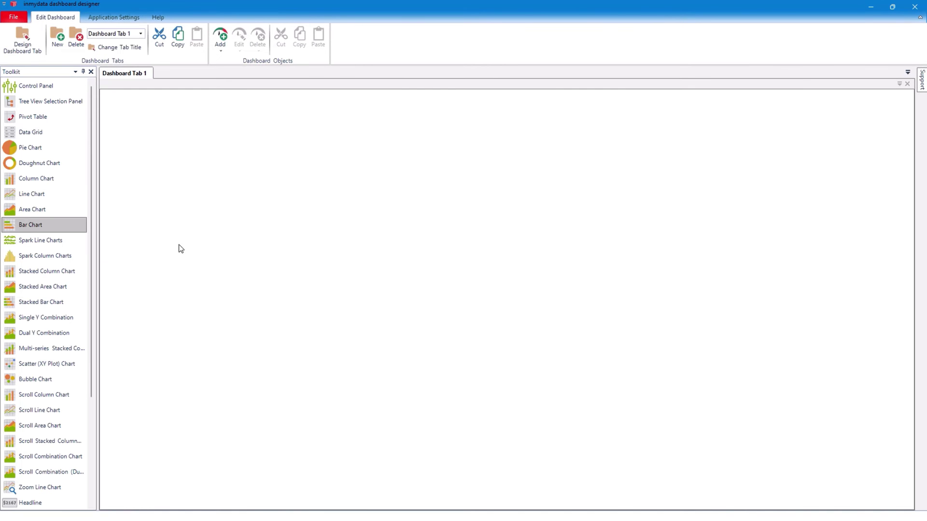
left_click_drag(62, 226, 511, 297)
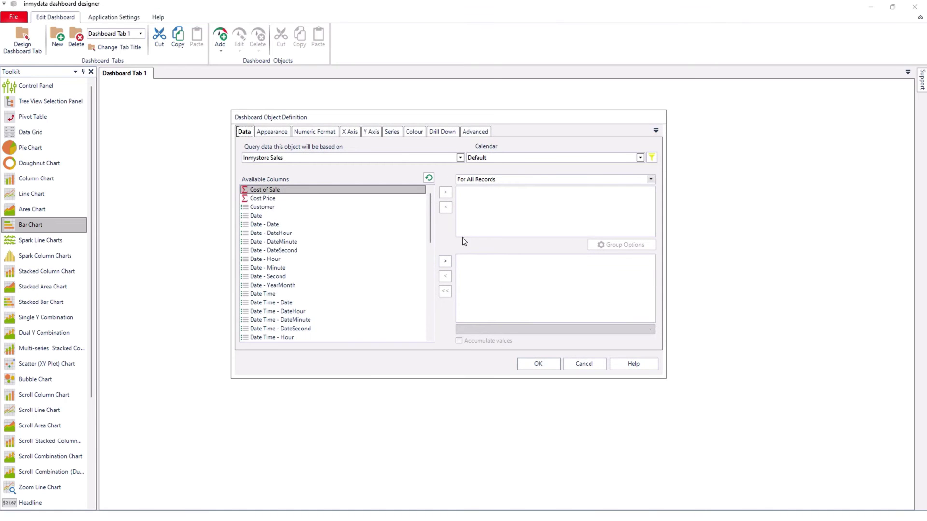
Step: Group the bar chart by Store and, after refreshing the available columns, plot Sales Value TY and Sales Value LY
left_click_drag(430, 213, 430, 299)
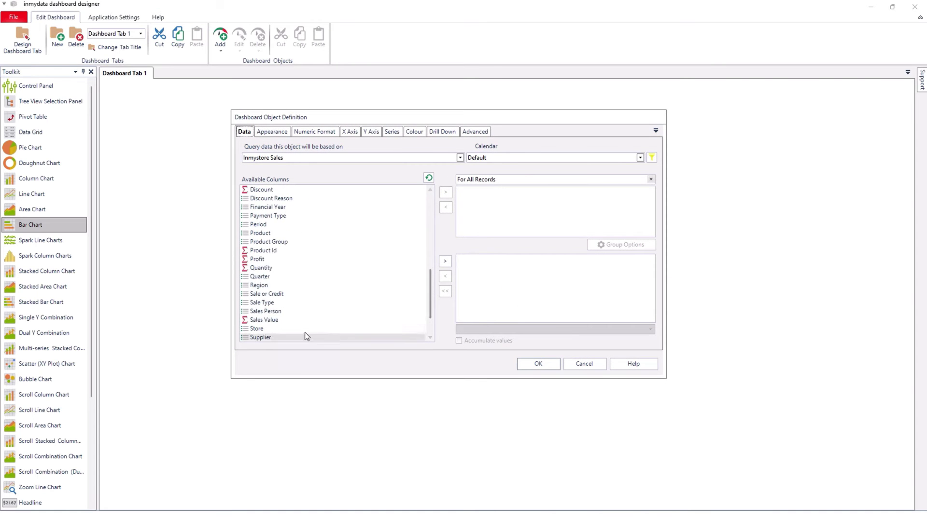
double_click(290, 329)
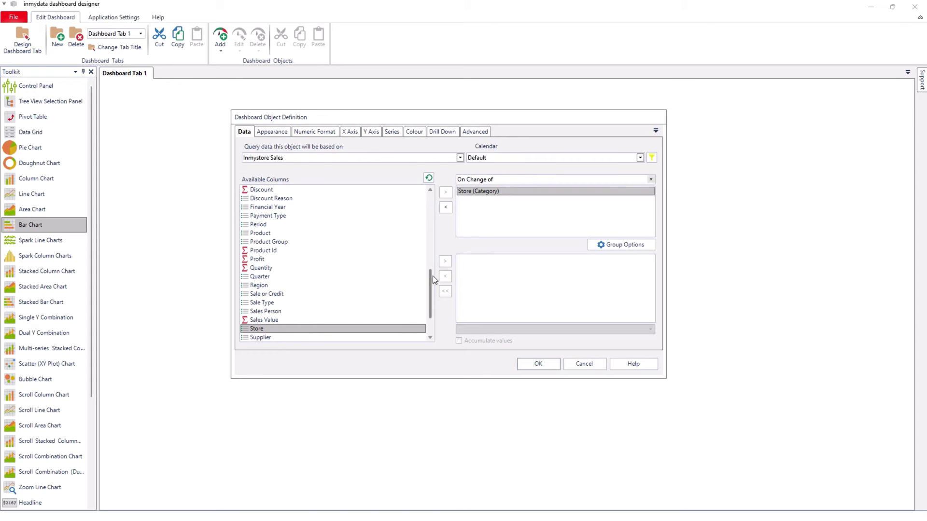
left_click(429, 177)
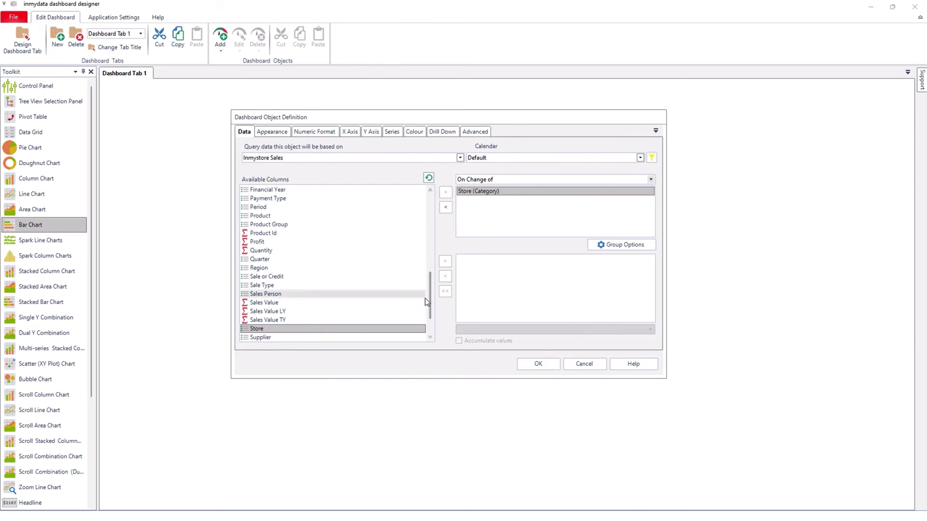
left_click(269, 320)
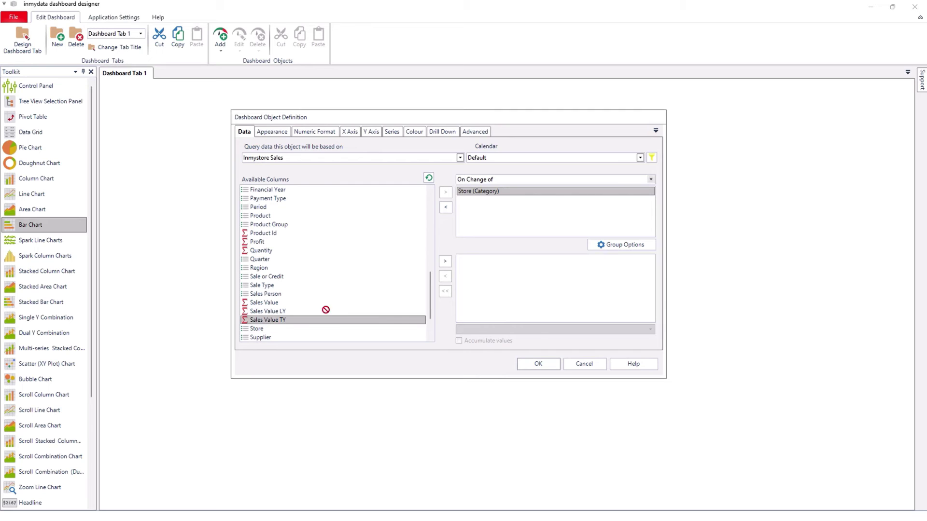
double_click(269, 320)
left_click_drag(277, 310, 480, 271)
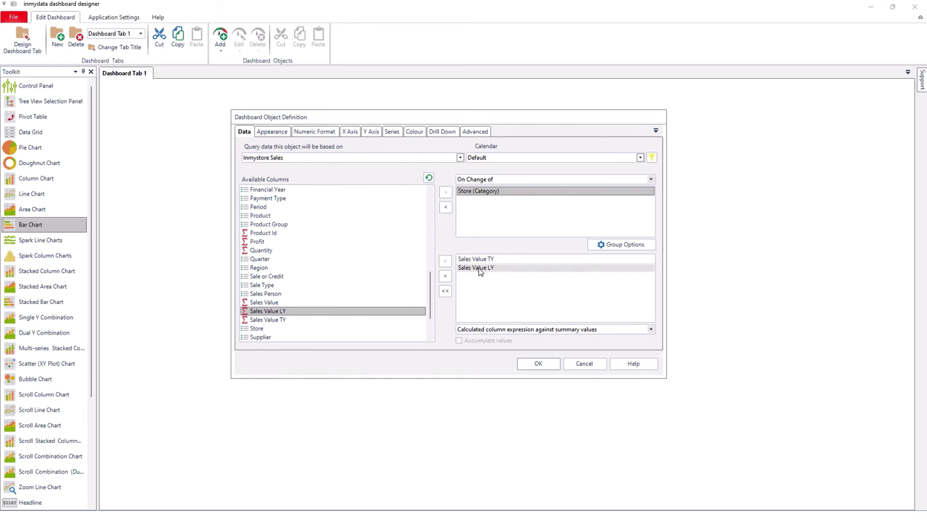
left_click(539, 364)
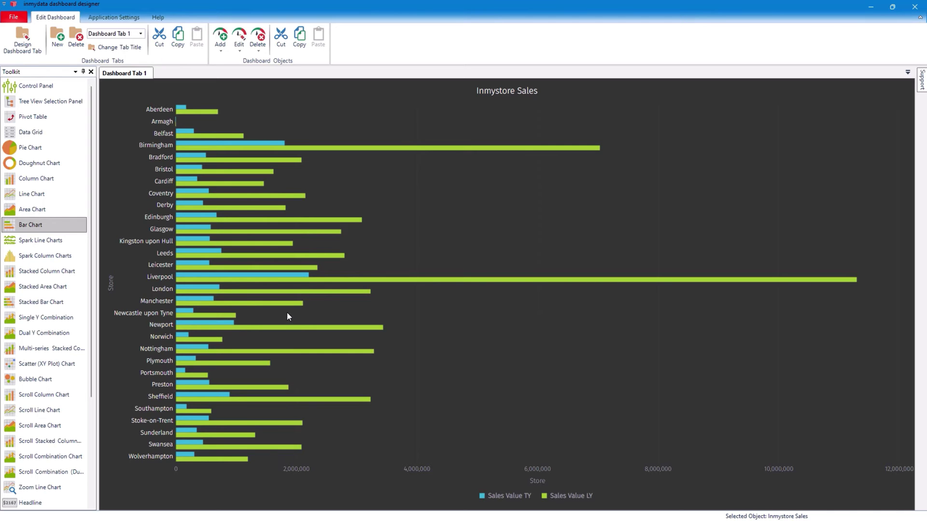
Step: Reopen the chart's definition and replace the Store category with Week
double_click(541, 250)
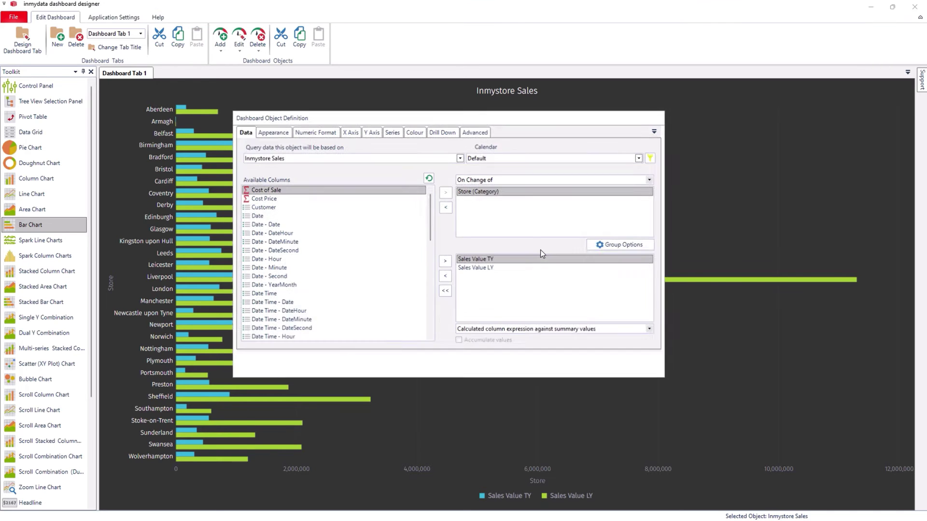
left_click(445, 207)
left_click_drag(429, 219, 421, 316)
left_click_drag(335, 320, 507, 222)
Step: Change the Inmystore Sales chart type to Line Chart and apply the definition
left_click(273, 133)
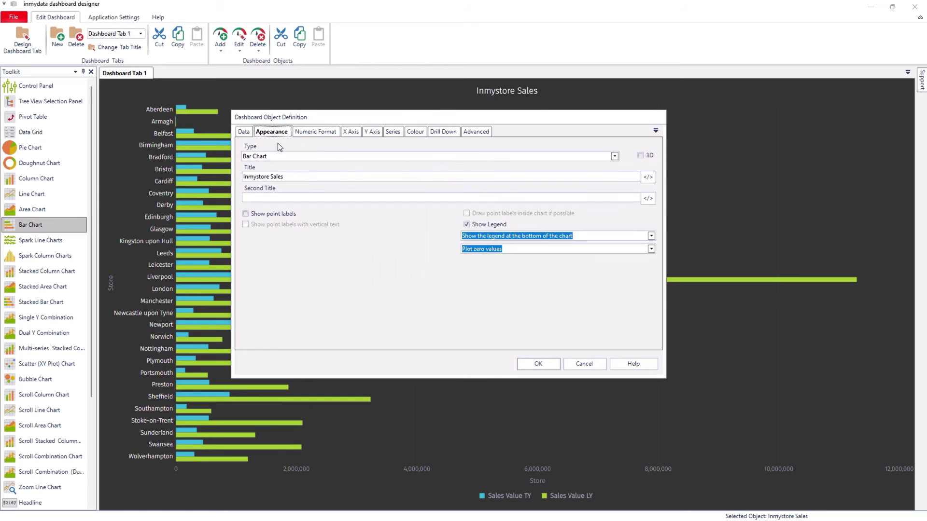
left_click(357, 159)
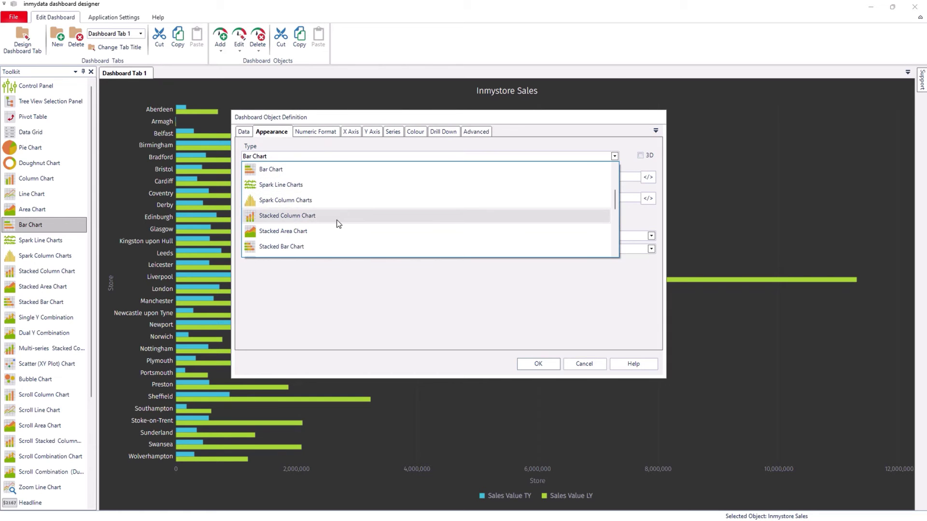
scroll(337, 223, "up", 2)
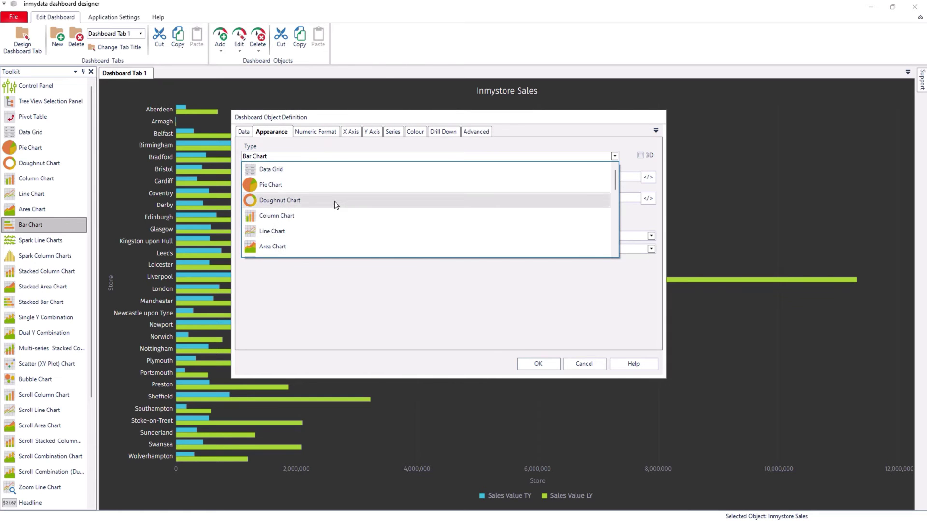
left_click(330, 230)
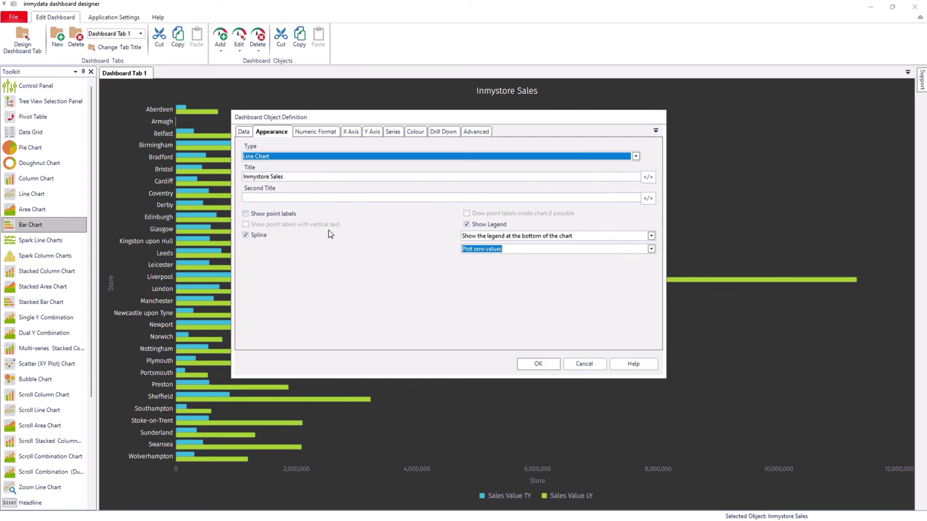
left_click(538, 364)
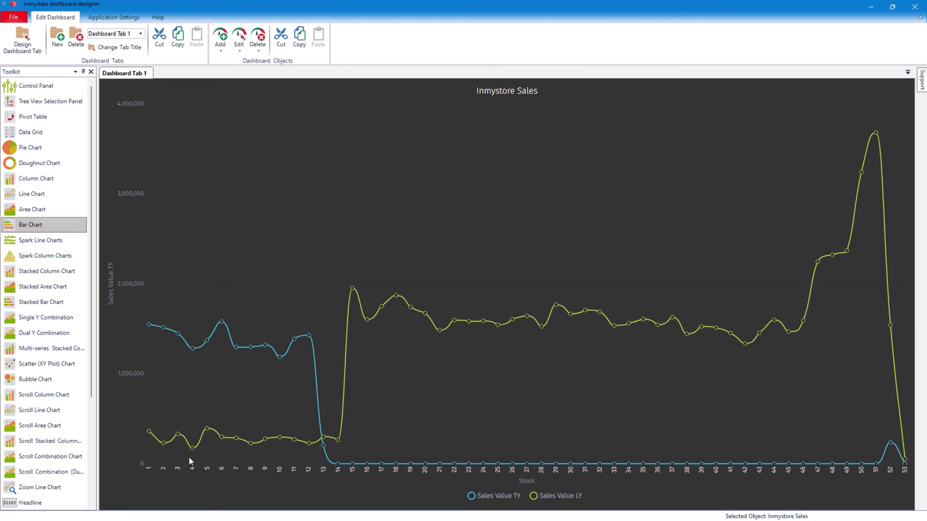
Step: Switch back to inmydata in the browser and open the Inmystore Sales subject for editing from the administrator settings
mouse_move(341, 445)
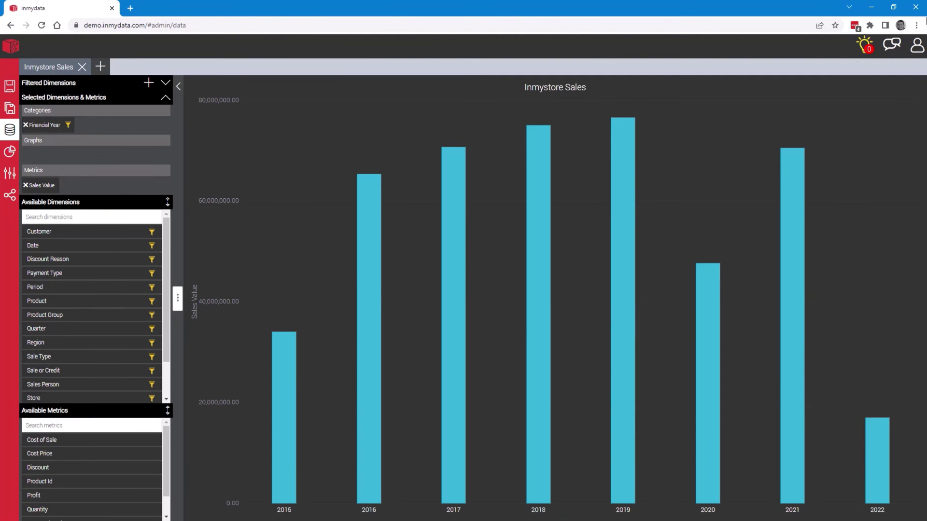
left_click(917, 47)
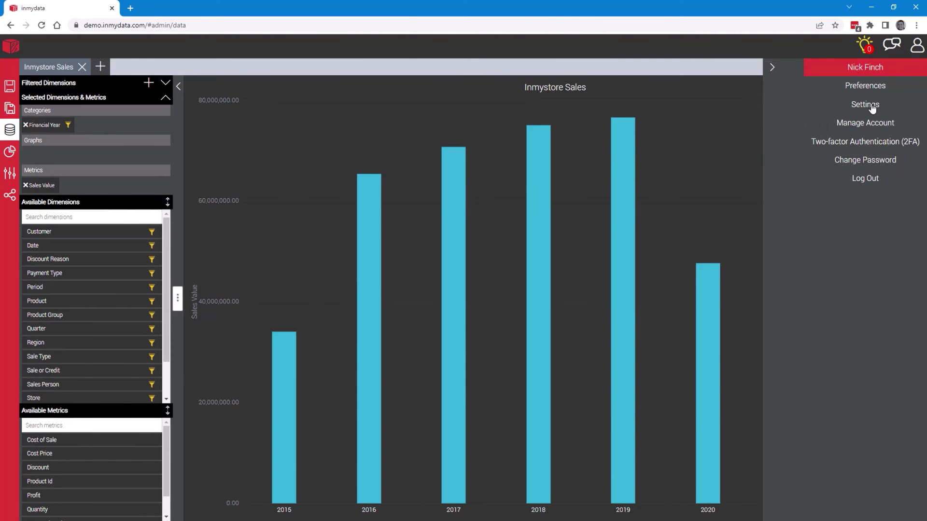
left_click(871, 108)
left_click(116, 158)
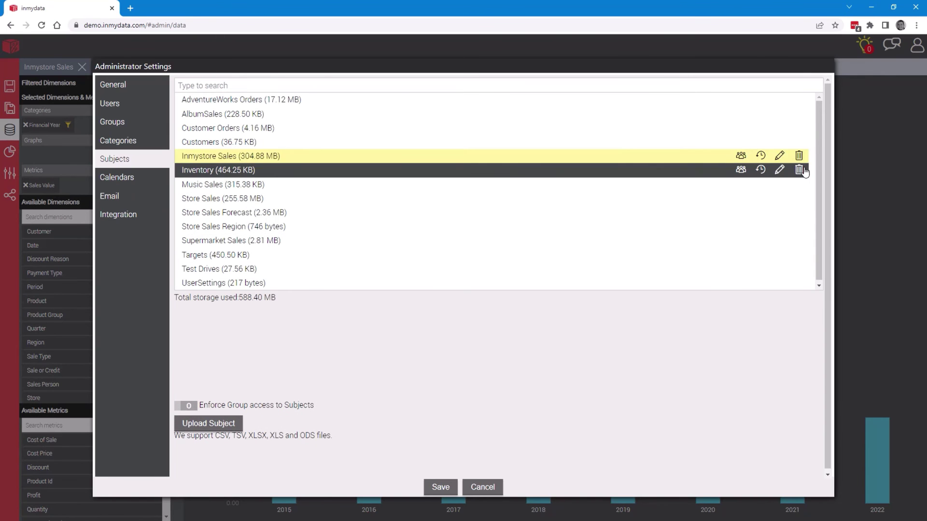
left_click(779, 156)
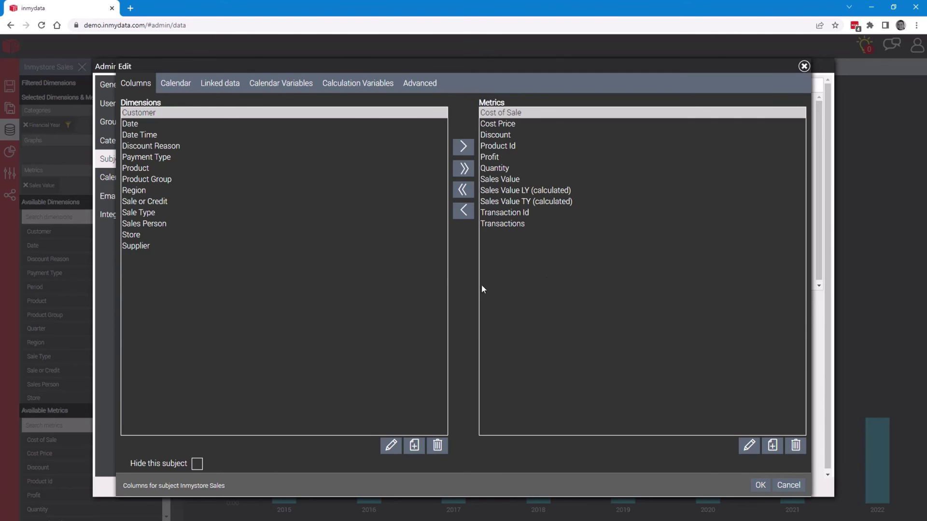
Step: Add a calendar variable named "Current Year" to the Inmystore Sales subject
left_click(282, 85)
left_click(771, 460)
left_click(245, 106)
type("Curren")
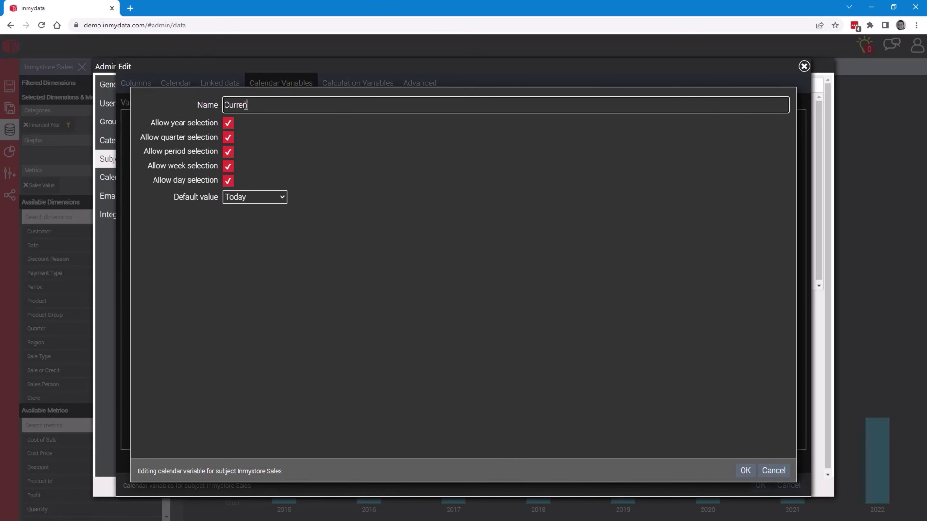
type("t Year")
Step: Restrict the Current Year variable to year selection only, keep Current Year as its default value, and save it
left_click(228, 138)
left_click(227, 152)
left_click(227, 167)
left_click(228, 180)
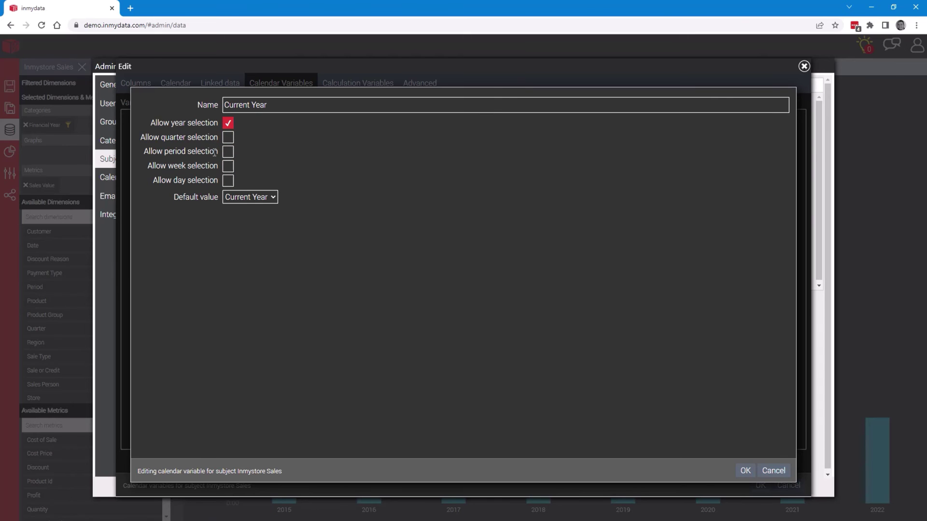
left_click(271, 200)
left_click(270, 200)
left_click(745, 470)
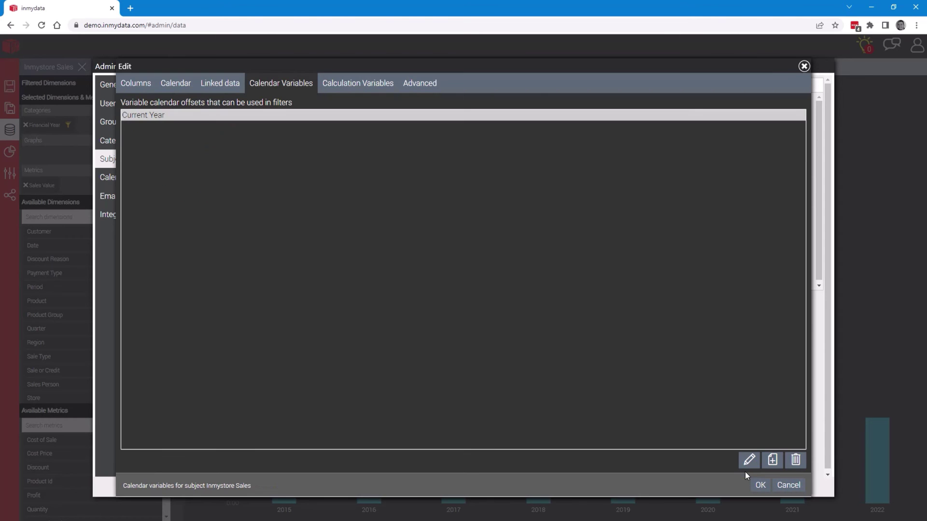
Step: Add another calendar variable named "Comparison Year" to the Inmystore Sales subject
left_click(773, 460)
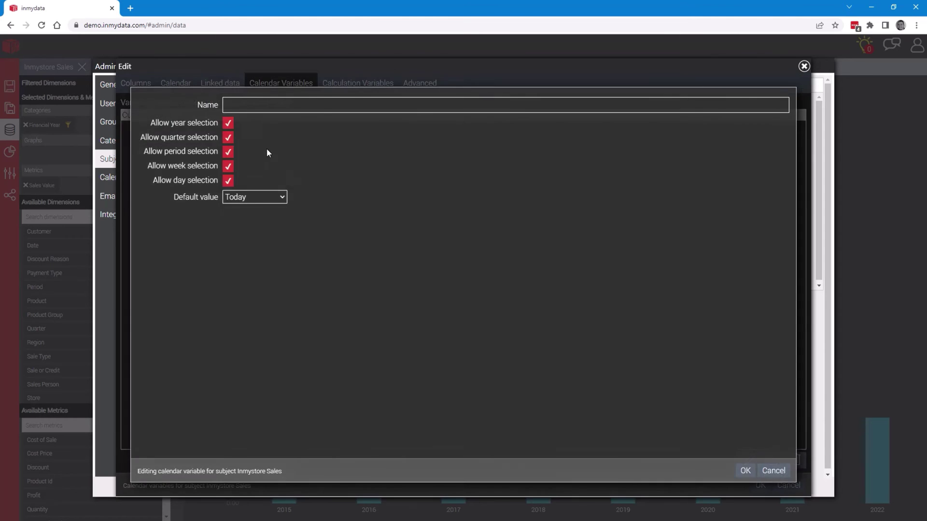
type("Comp")
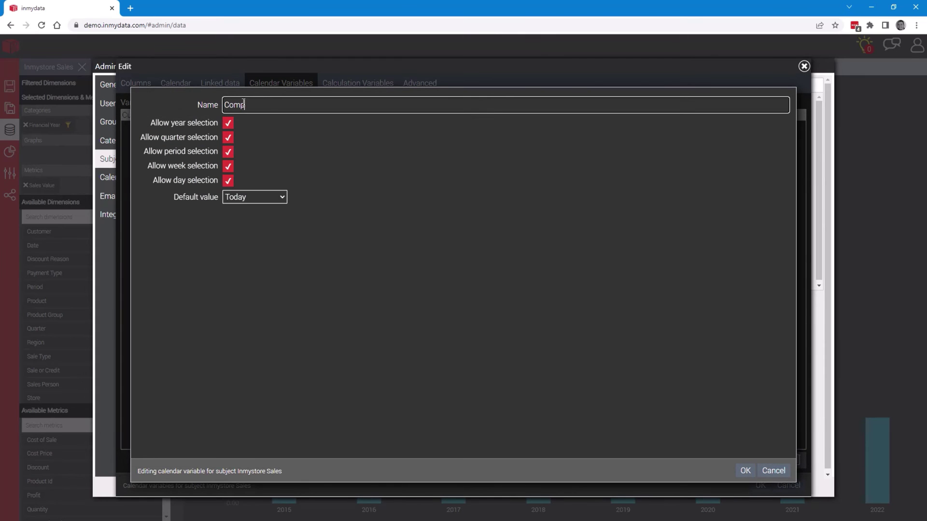
type("arison Year")
Step: Allow only year selection for the Comparison Year variable and set its default value to "1 years ago"
left_click(228, 137)
left_click(227, 152)
left_click(228, 166)
left_click(227, 181)
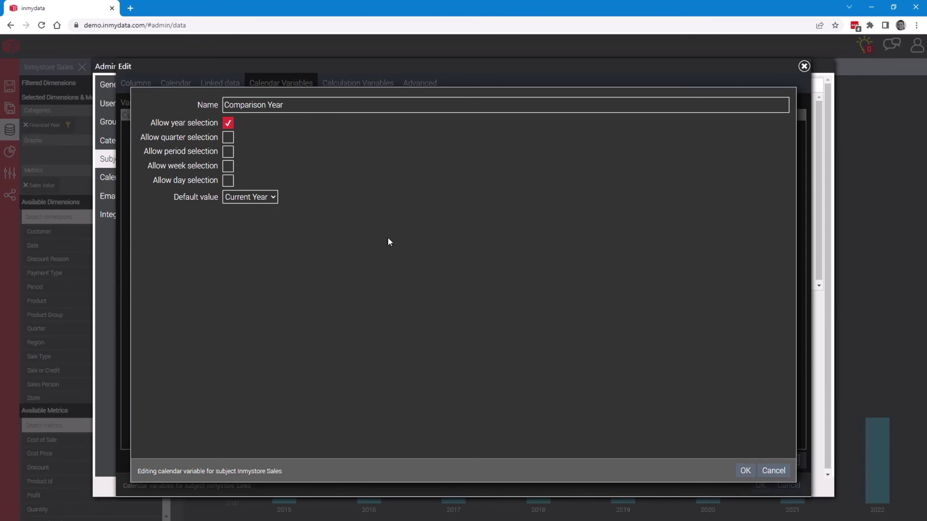
left_click(272, 198)
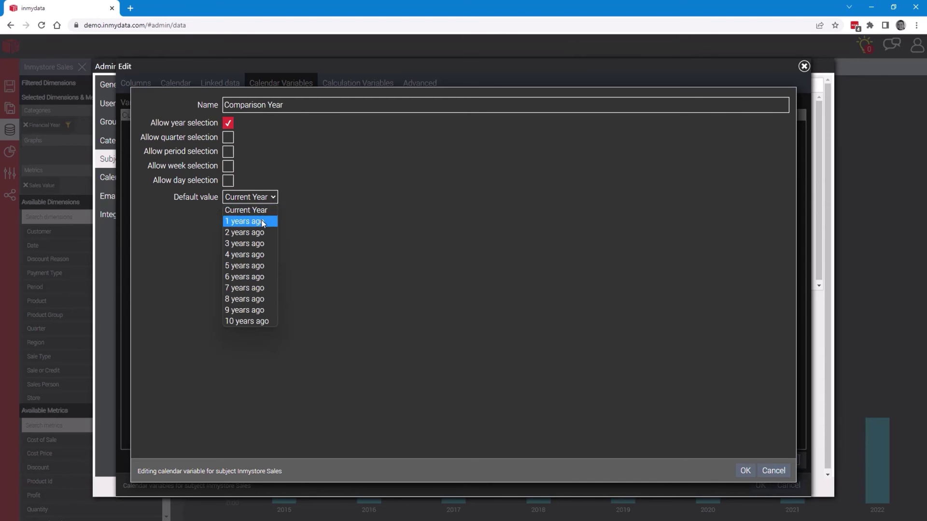
left_click(262, 220)
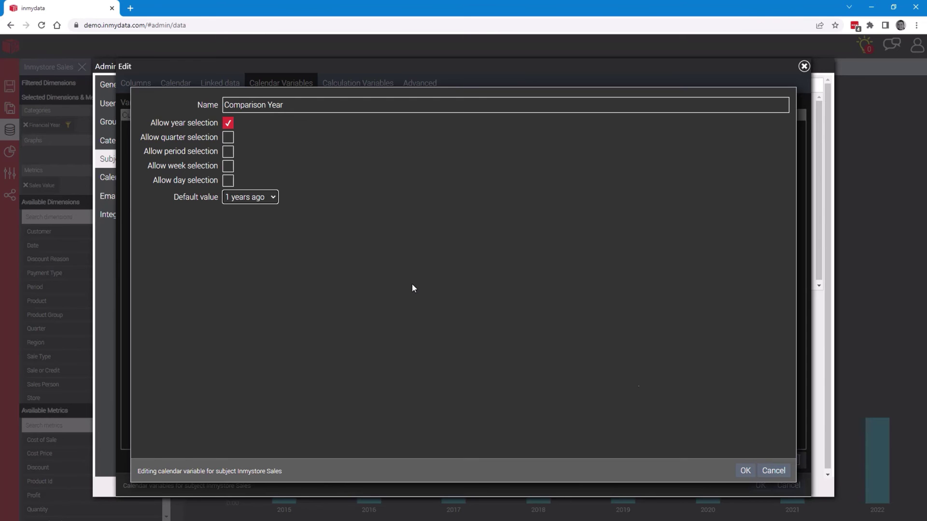
Step: Save the Comparison Year variable and set the Sales Value LY metric's start-of-year date filter to "as of calendar variable [Comparison Year]"
left_click(745, 471)
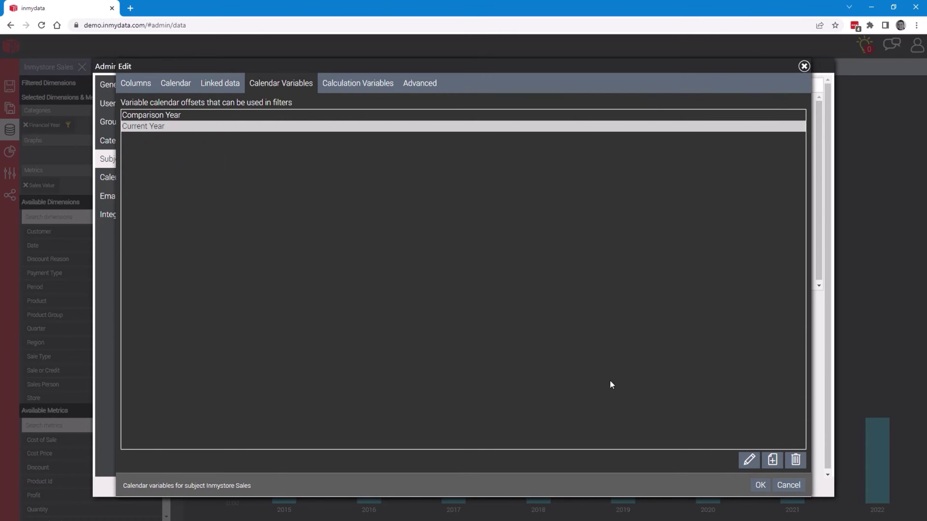
left_click(136, 83)
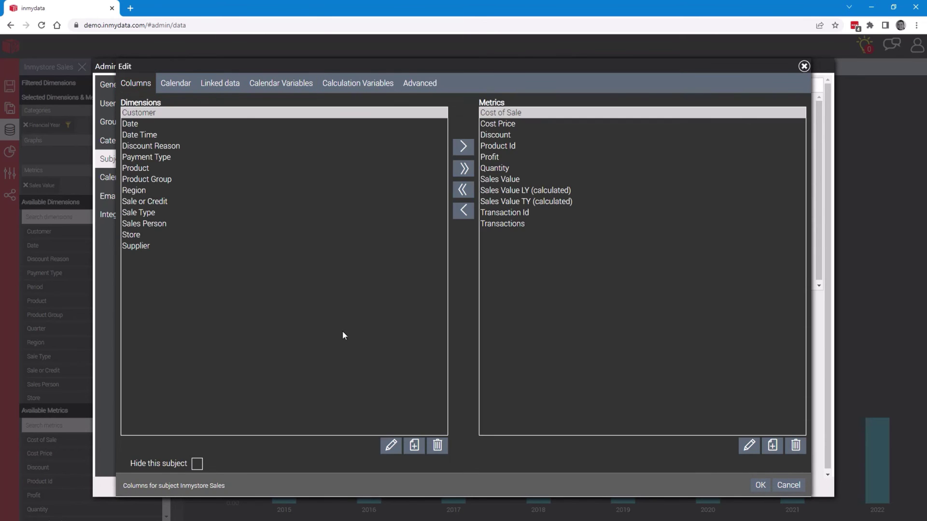
left_click(534, 190)
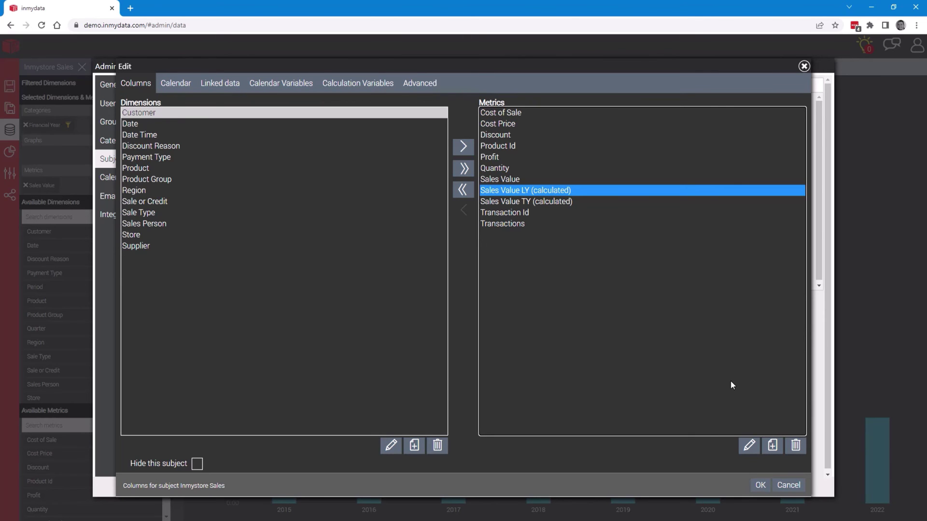
left_click(773, 446)
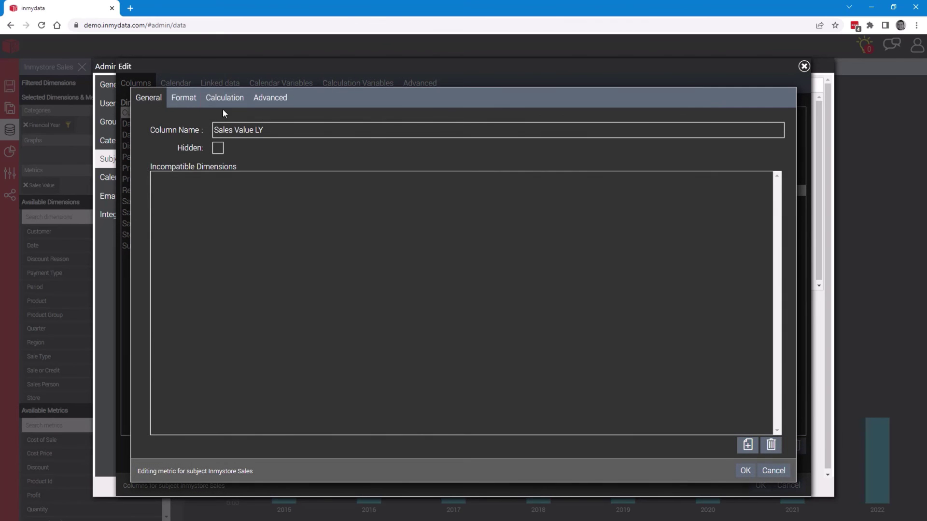
left_click(225, 97)
left_click(211, 192)
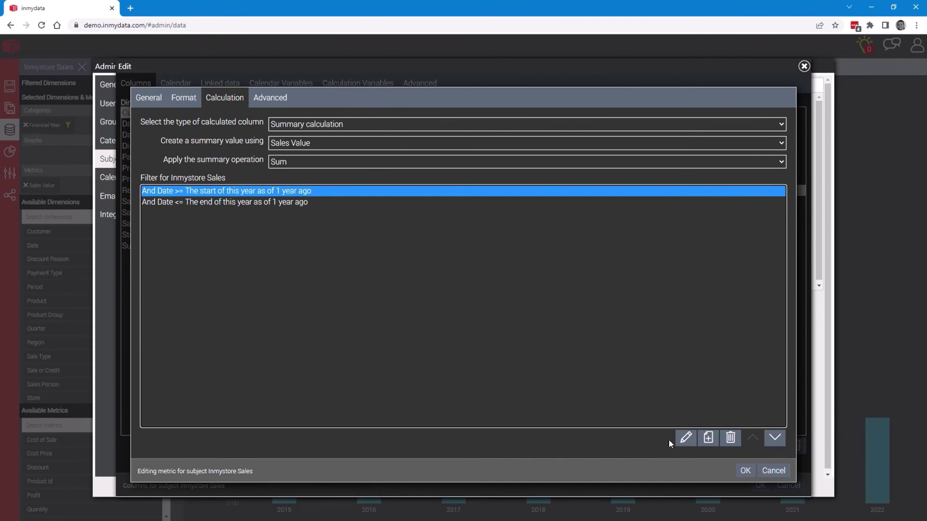
left_click(686, 438)
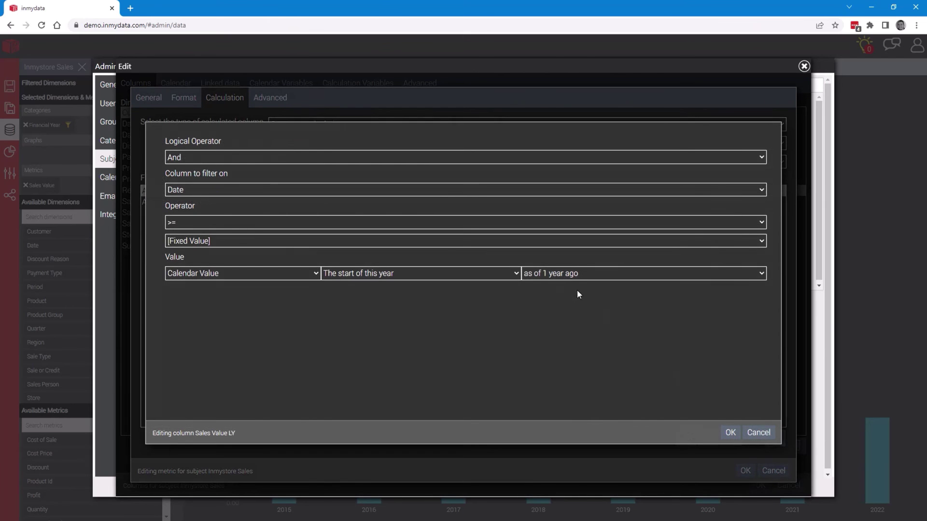
left_click(754, 274)
left_click_drag(763, 300, 759, 448)
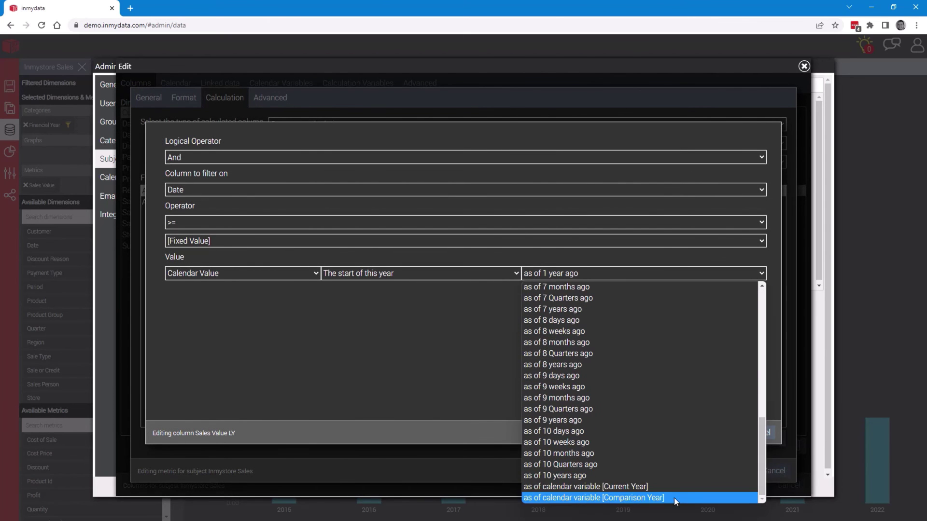
left_click(653, 498)
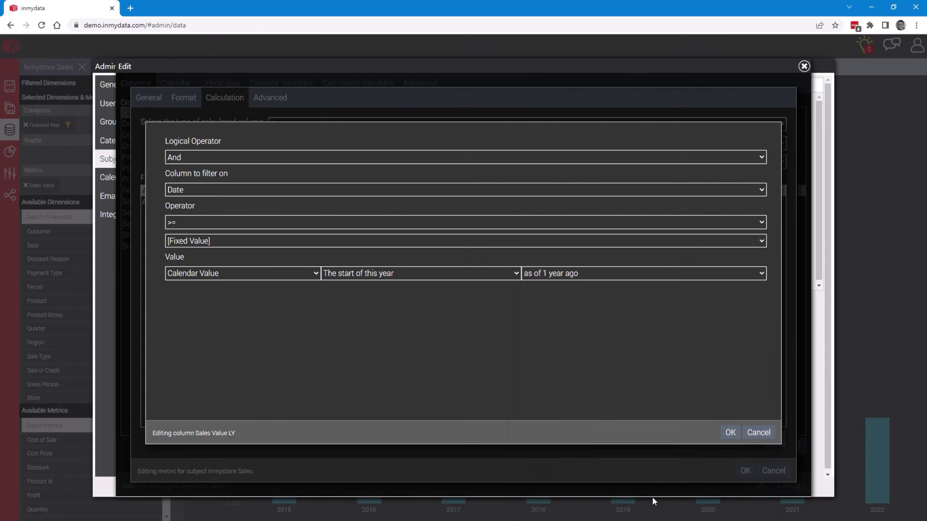
left_click(729, 433)
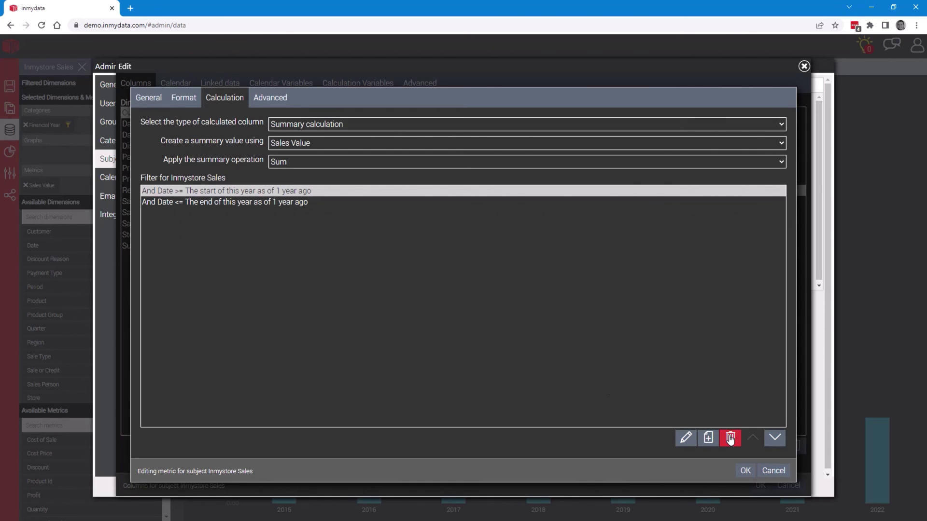
Step: Set the Sales Value LY metric's end-of-year date filter to "as of calendar variable [Comparison Year]" and save the metric
left_click(265, 203)
left_click(685, 438)
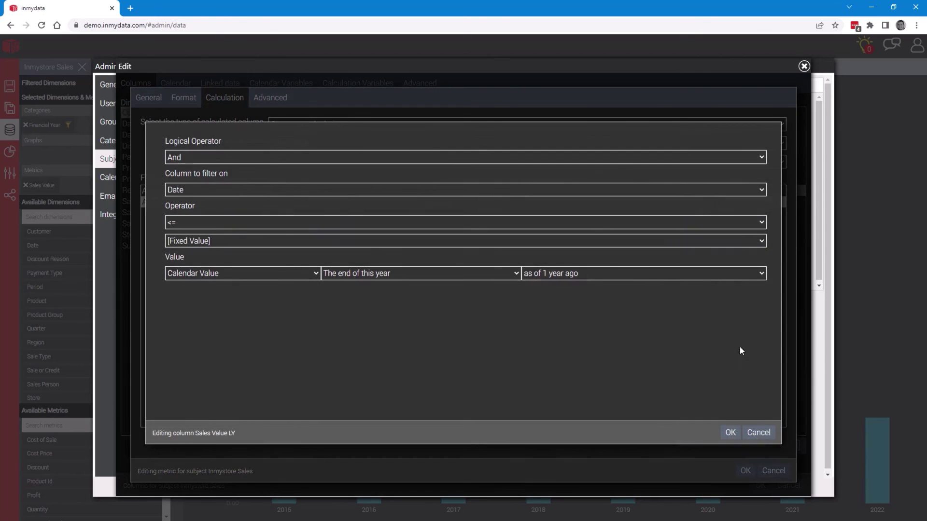
left_click(761, 274)
left_click_drag(761, 340, 744, 476)
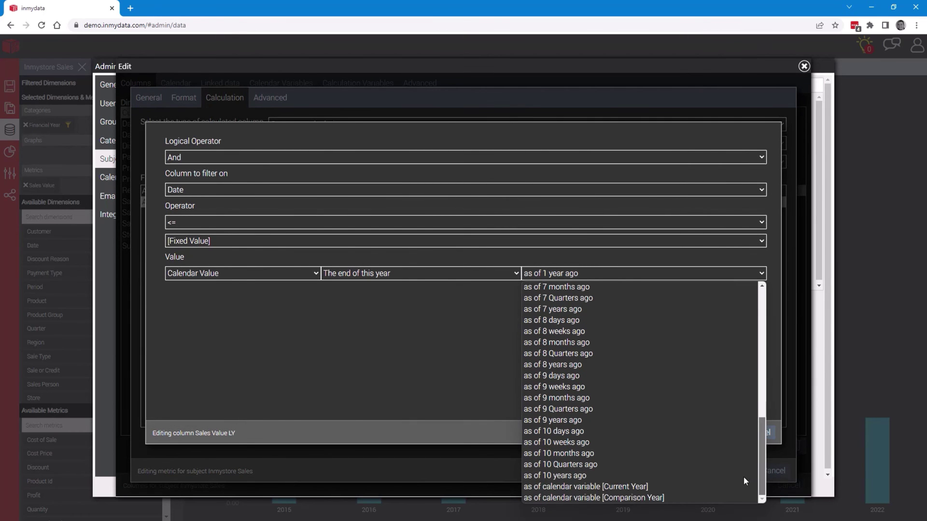
left_click(599, 498)
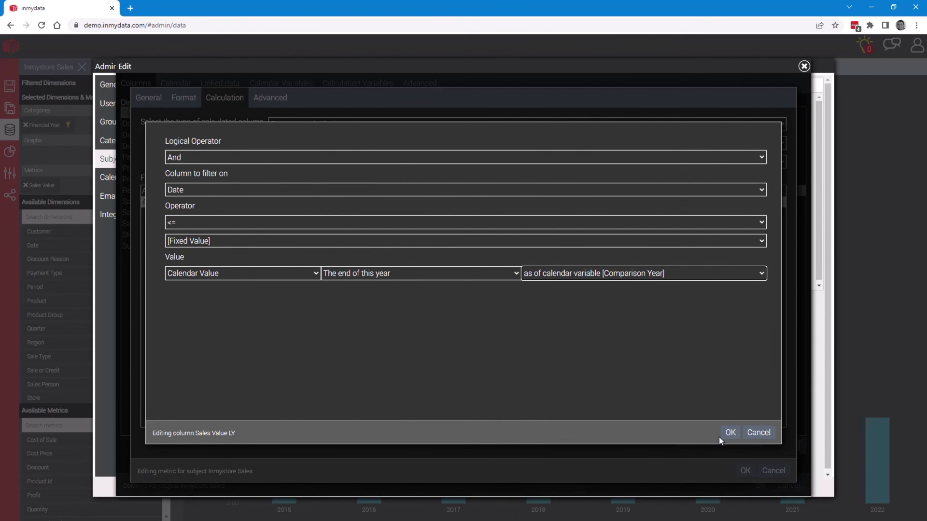
left_click(730, 433)
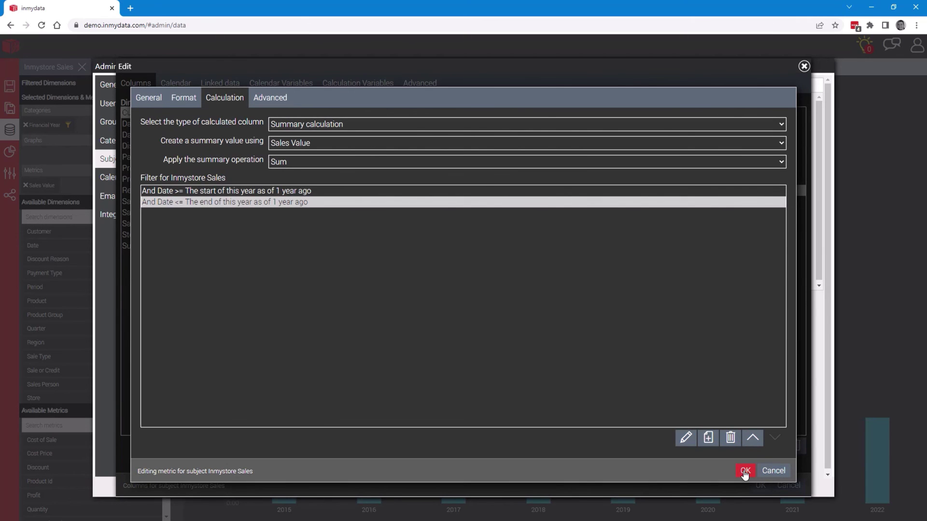
left_click(744, 471)
Step: Set the Sales Value TY metric's start-of-year date filter to "as of calendar variable [Current Year]"
left_click(526, 202)
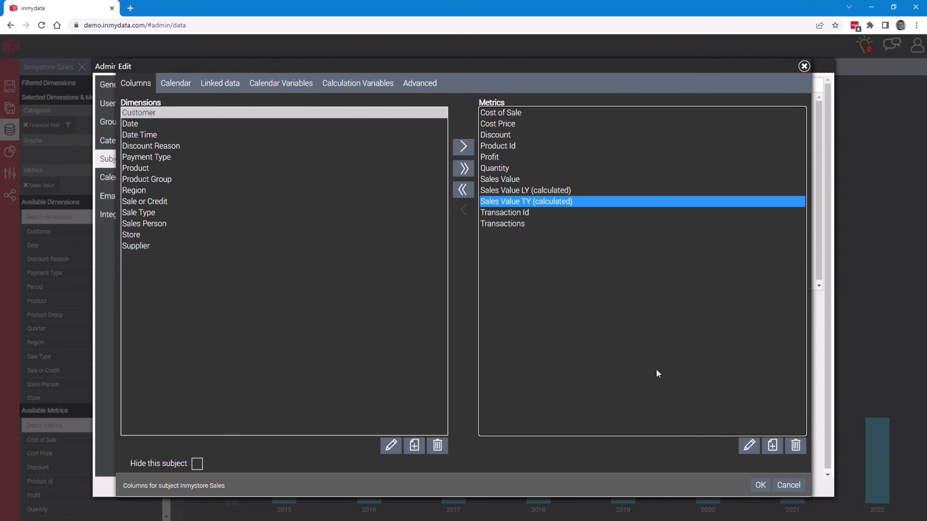
left_click(749, 447)
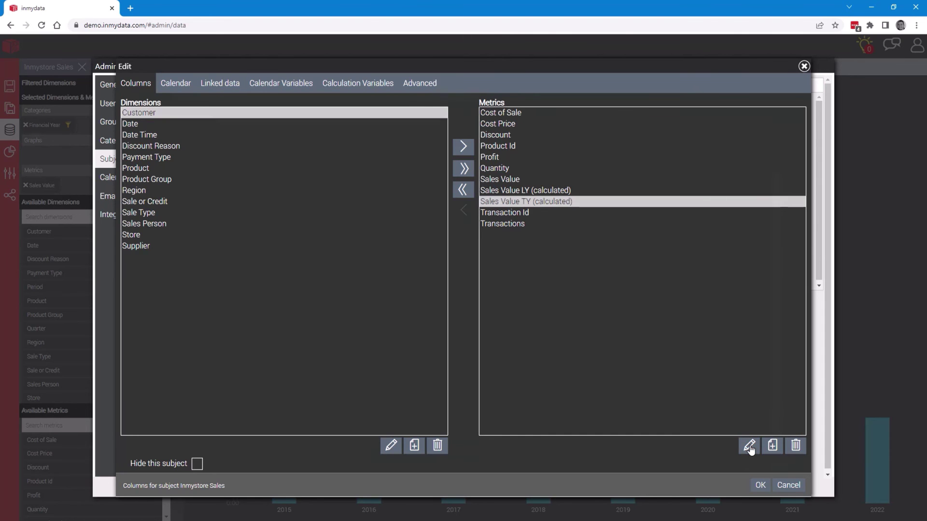
left_click(215, 98)
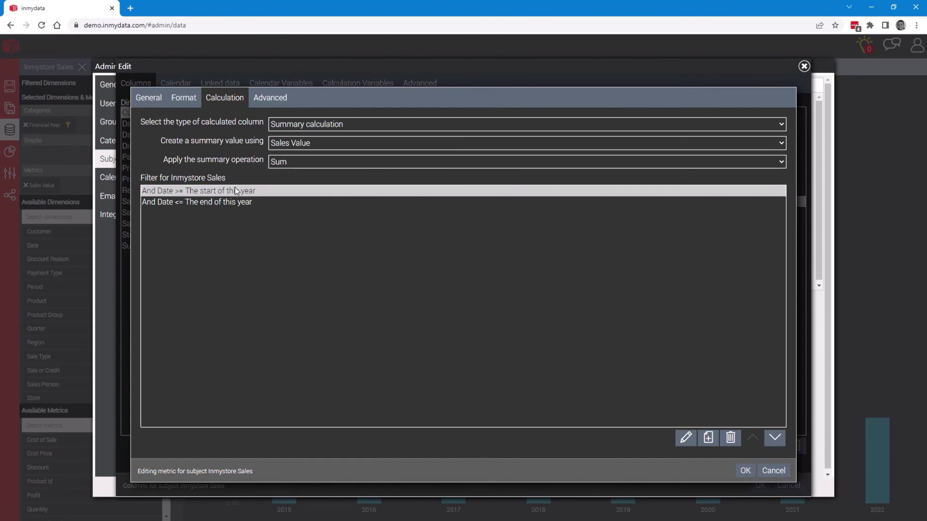
left_click(685, 440)
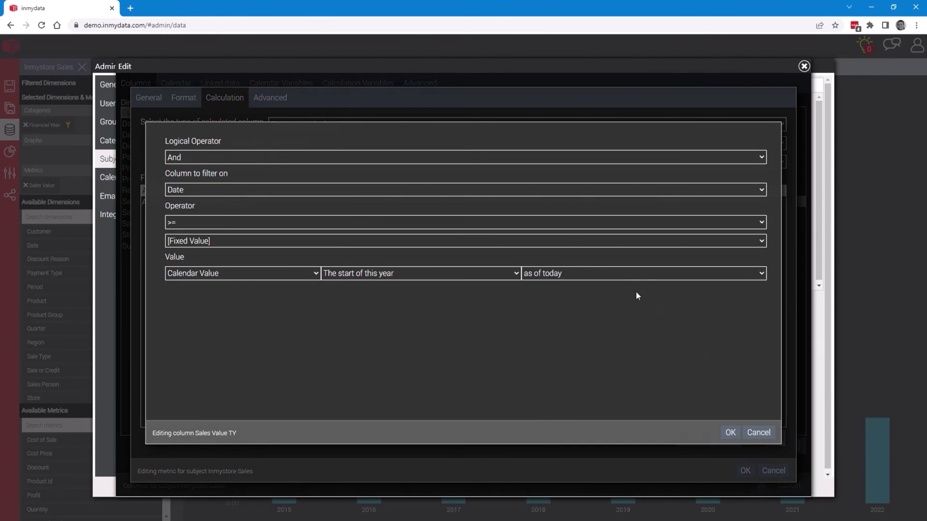
left_click(642, 277)
left_click_drag(763, 330, 762, 458)
left_click(686, 487)
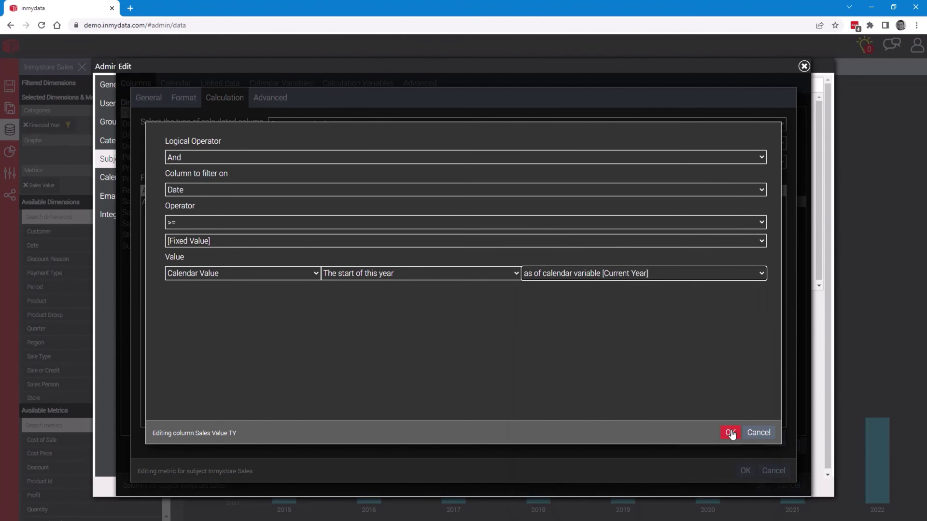
left_click(731, 433)
Step: Set the Sales Value TY metric's end-of-year date filter to "as of calendar variable [Current Year]" and save the metric and subject
left_click(192, 201)
left_click(685, 438)
left_click(761, 273)
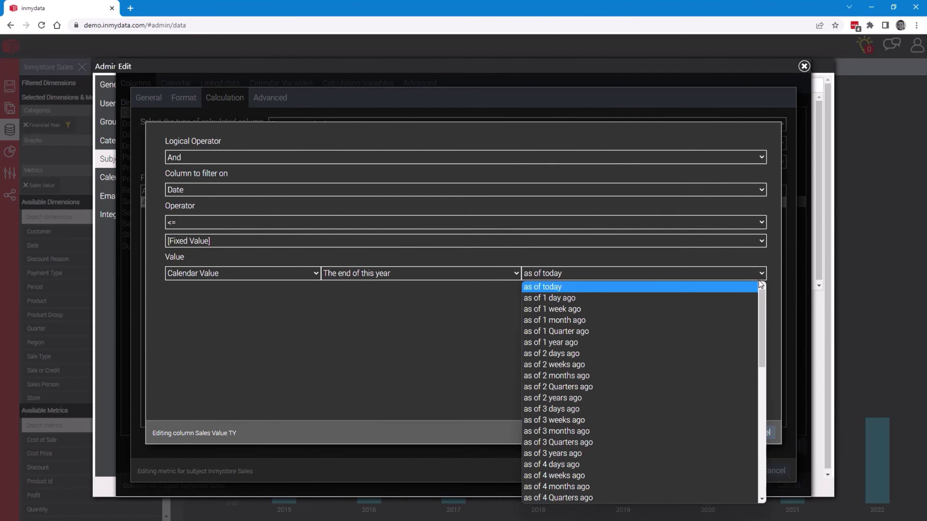
left_click_drag(759, 332, 753, 499)
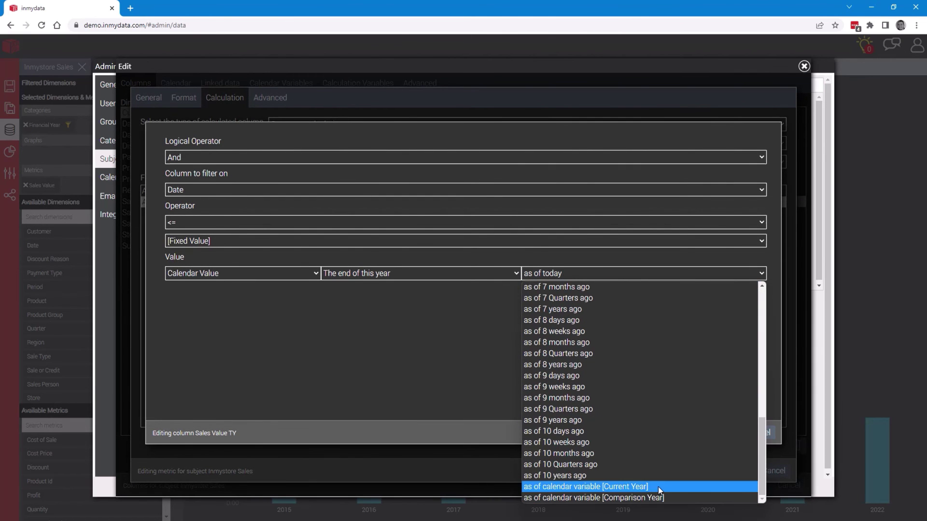
left_click(658, 486)
left_click(730, 433)
left_click(744, 470)
left_click(759, 486)
left_click(436, 487)
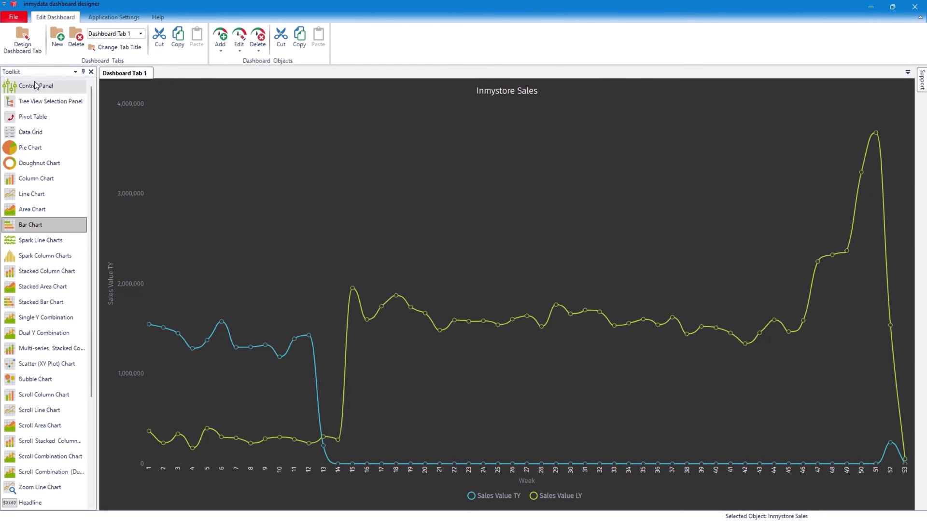
Step: In the inmydata dashboard designer, add a control panel above the chart with the Current Year and Comparison Year calendar variables from Inmystore Sales
left_click_drag(72, 100, 507, 281)
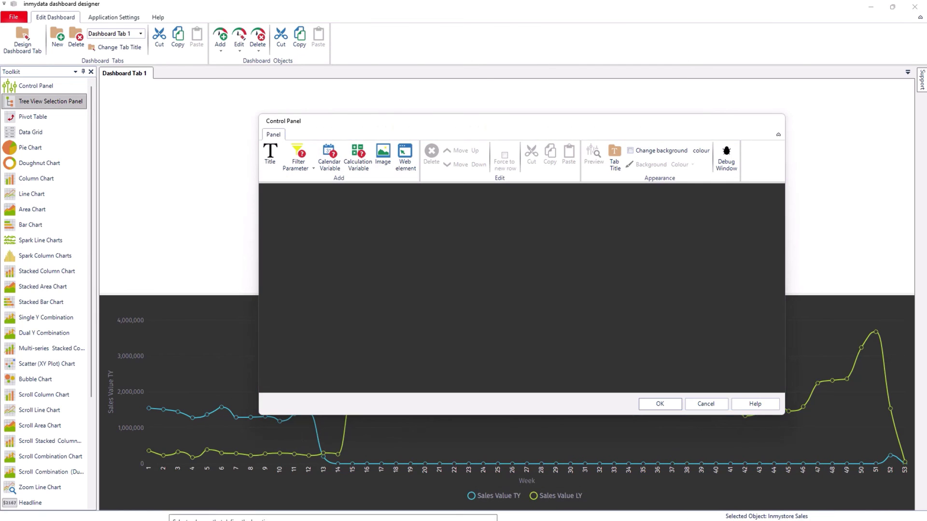
left_click(513, 318)
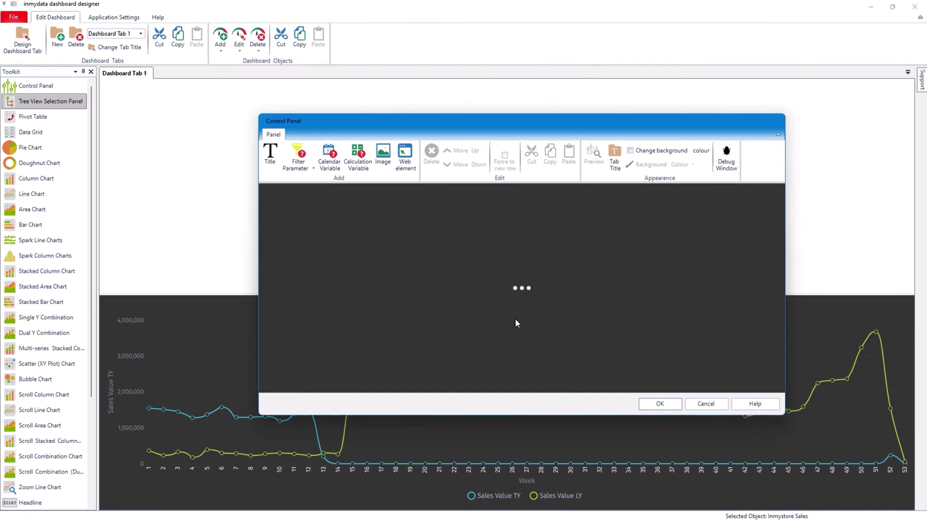
left_click(327, 171)
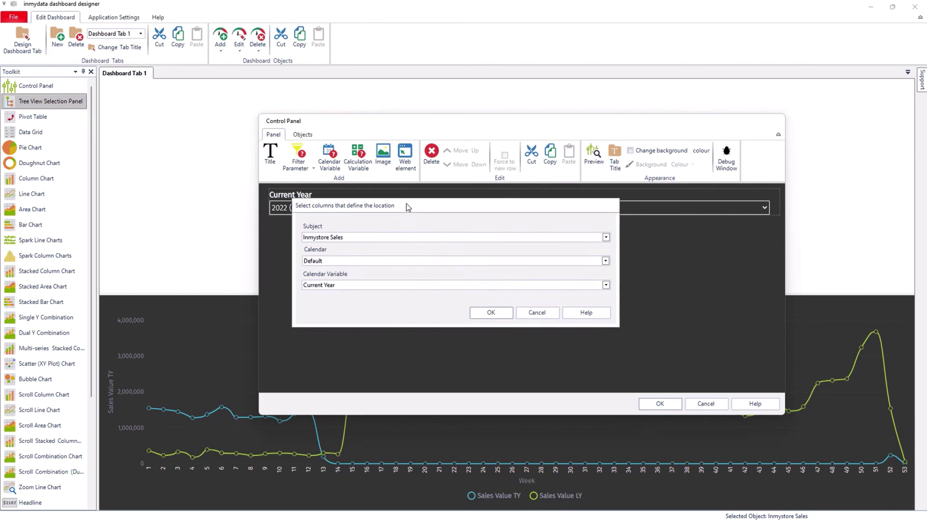
left_click(606, 284)
left_click(594, 298)
left_click(493, 311)
left_click(655, 407)
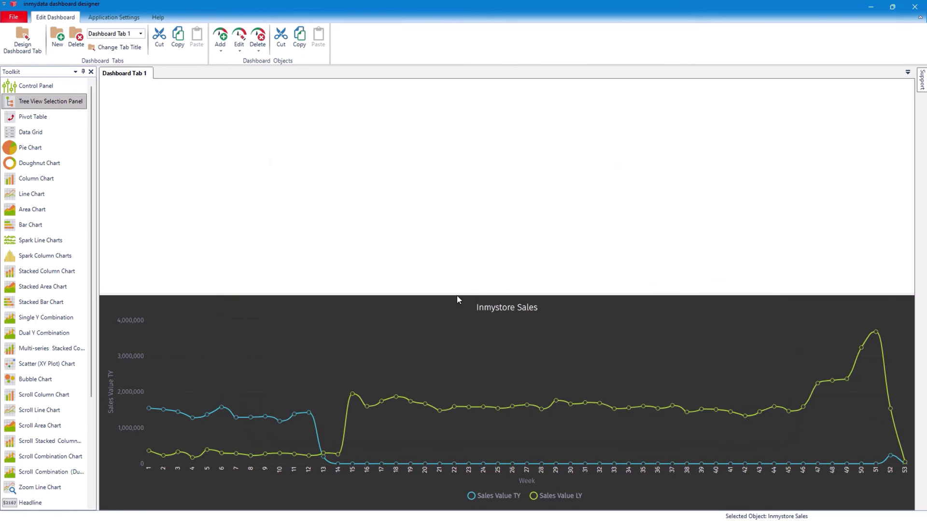
Step: Reduce the control panel's height to enlarge the chart, and set Comparison Year to 2019 (3 years ago)
left_click_drag(466, 294, 472, 176)
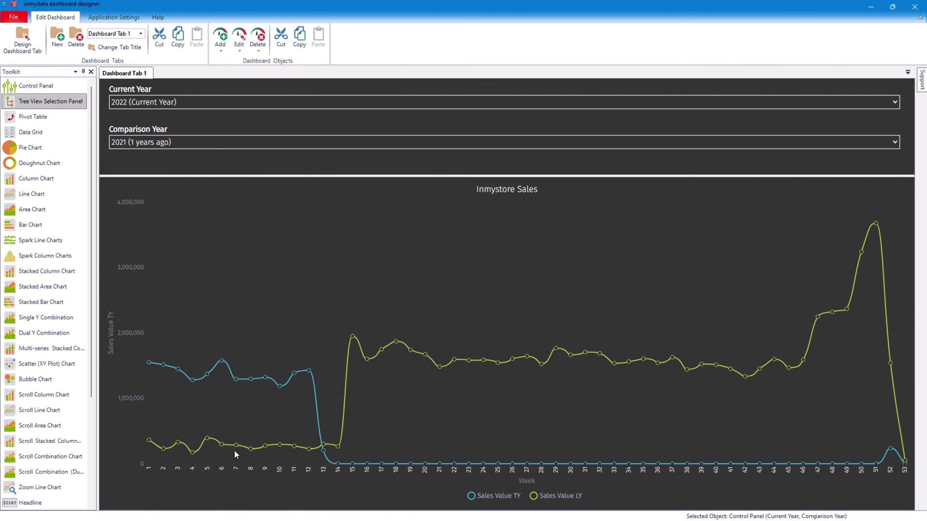
left_click(417, 143)
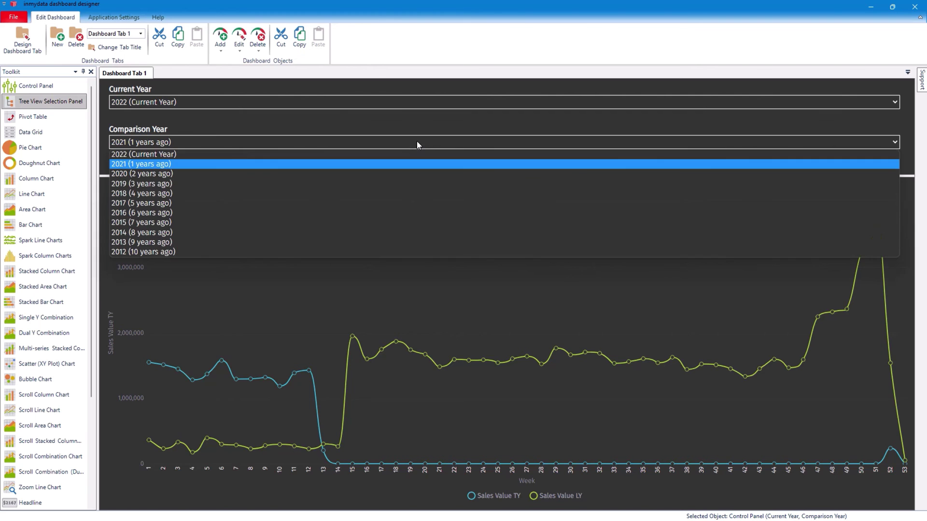
left_click(393, 185)
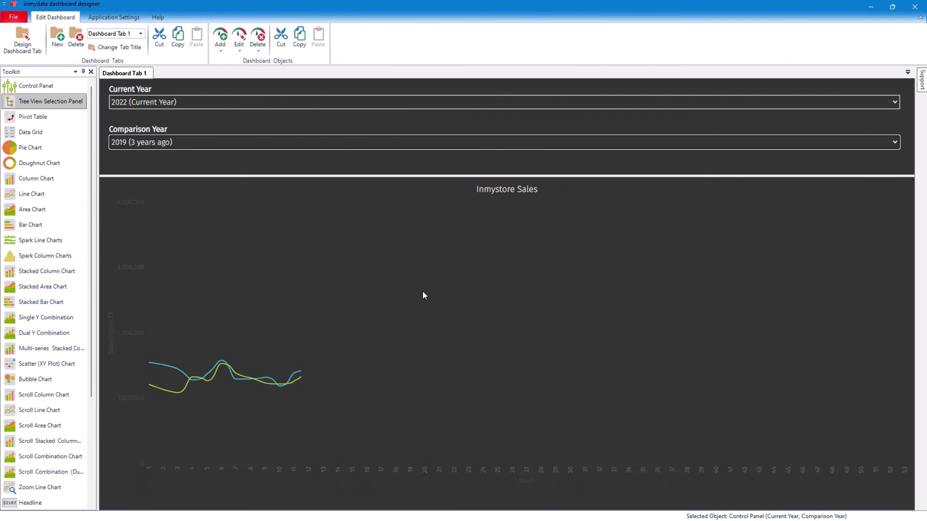